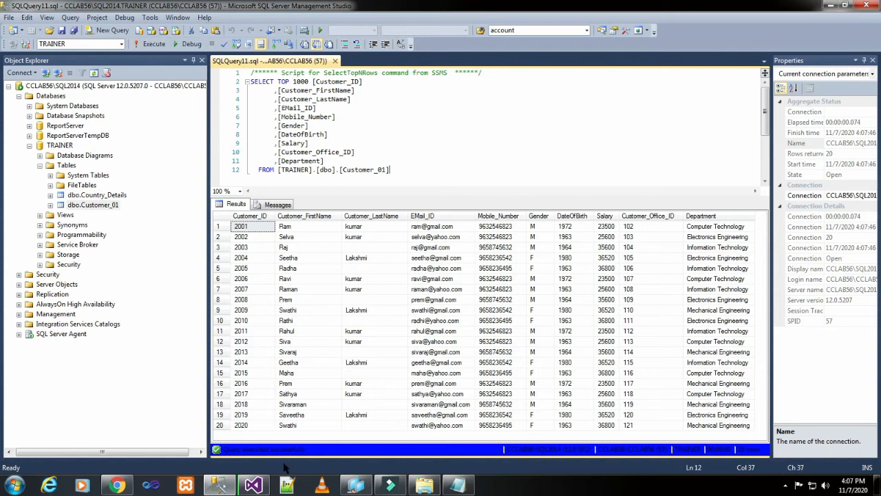
# - Switch to Visual Studio and start a new shared data source named SDS_Customer_01 in the SSRS TUTORIALS project
pyautogui.click(261, 484)
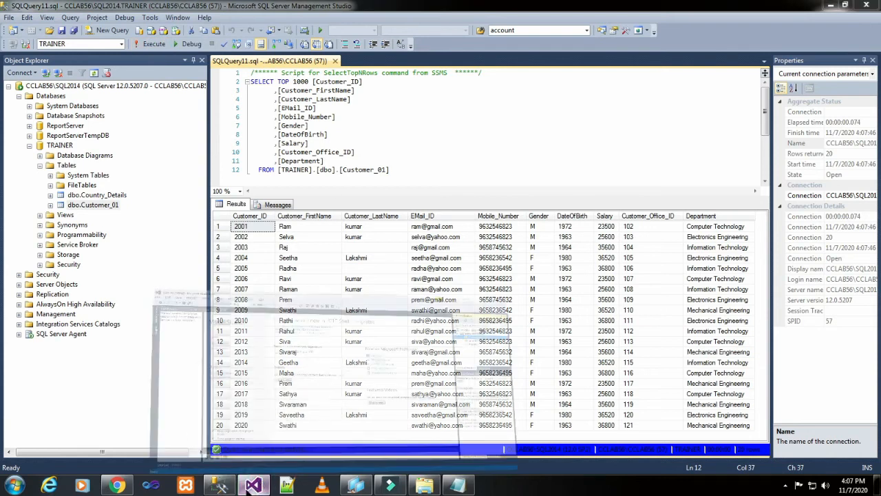
pyautogui.rightClick(782, 116)
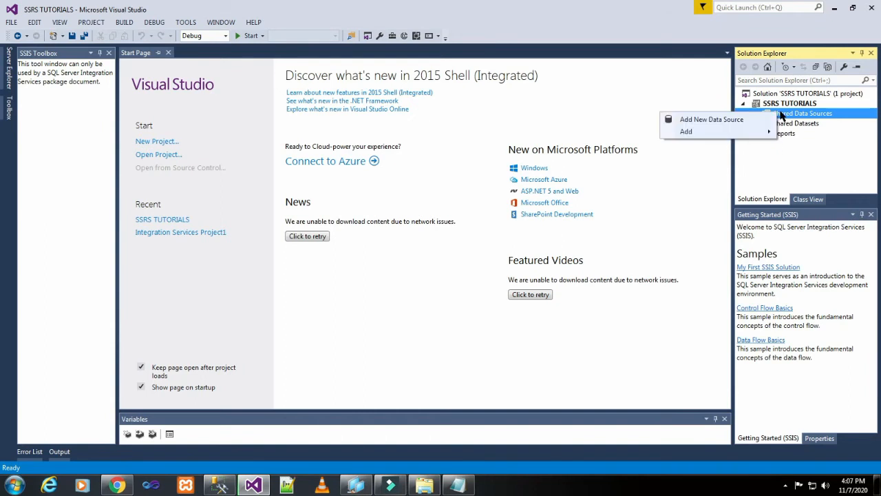
pyautogui.click(767, 121)
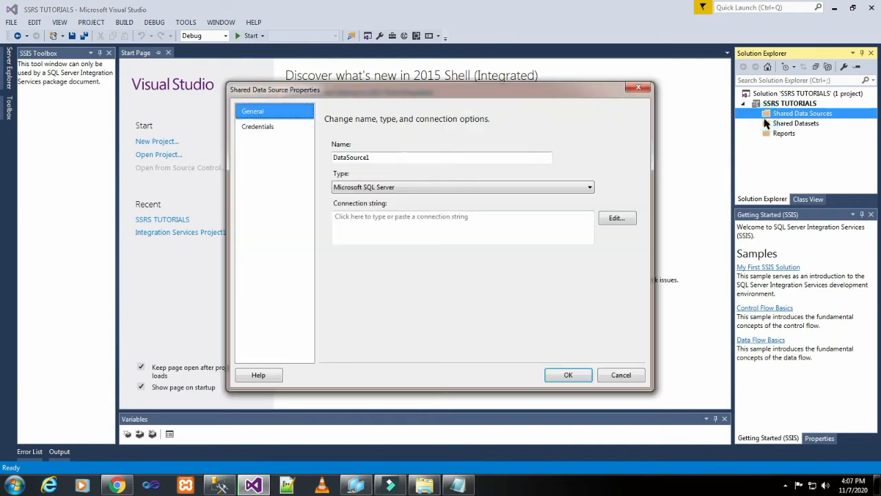
pyautogui.doubleClick(476, 157)
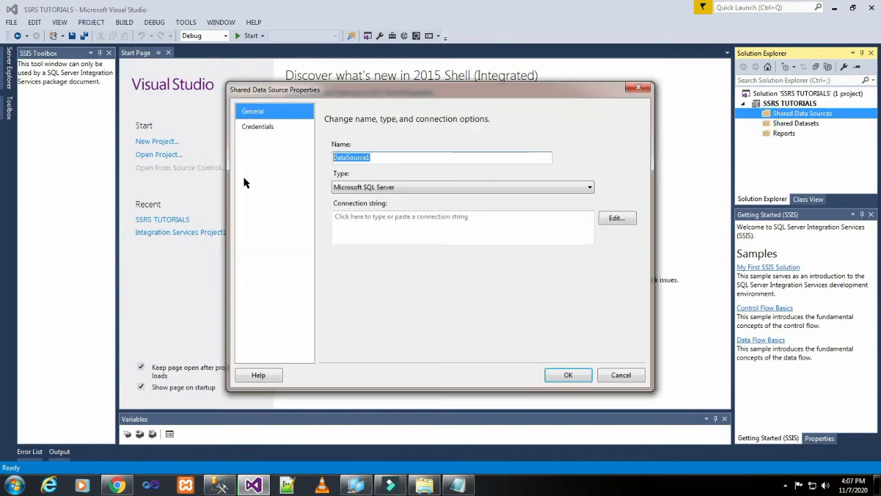
pyautogui.write('SDS_C')
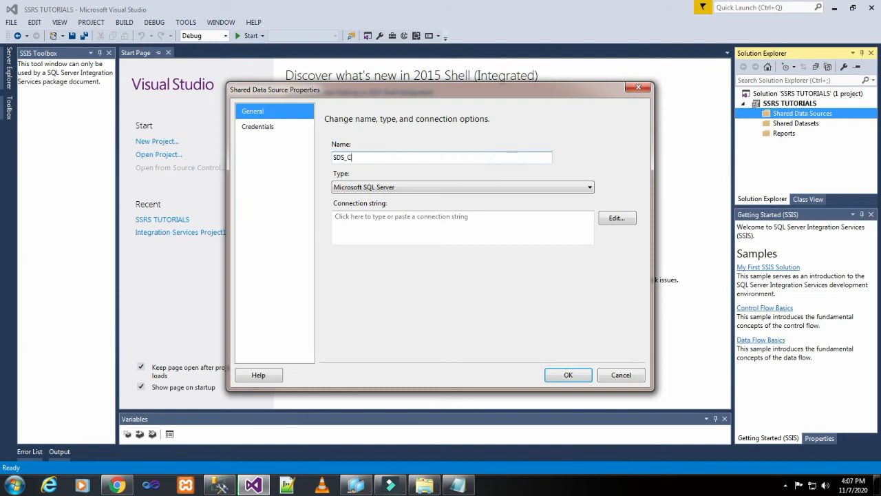
pyautogui.write('ustomer_01')
# - Edit the data source's connection and set its server name to CCLAB56\SQL2014
pyautogui.click(616, 218)
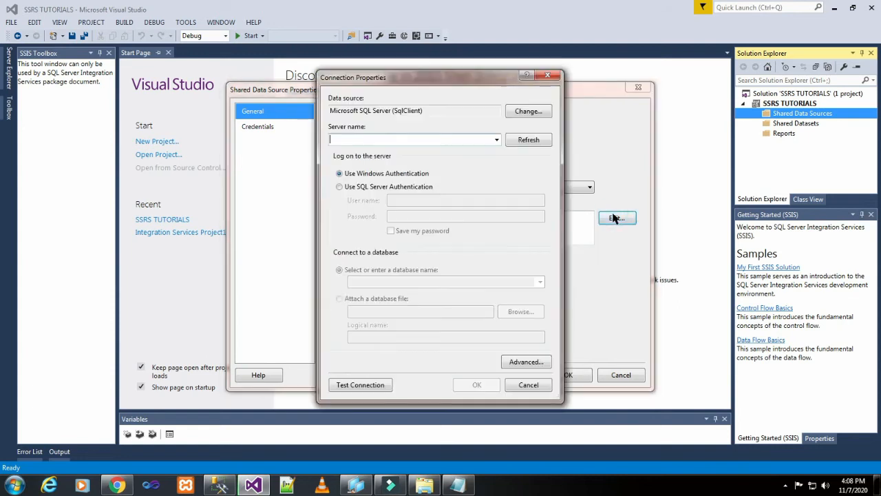
pyautogui.click(498, 141)
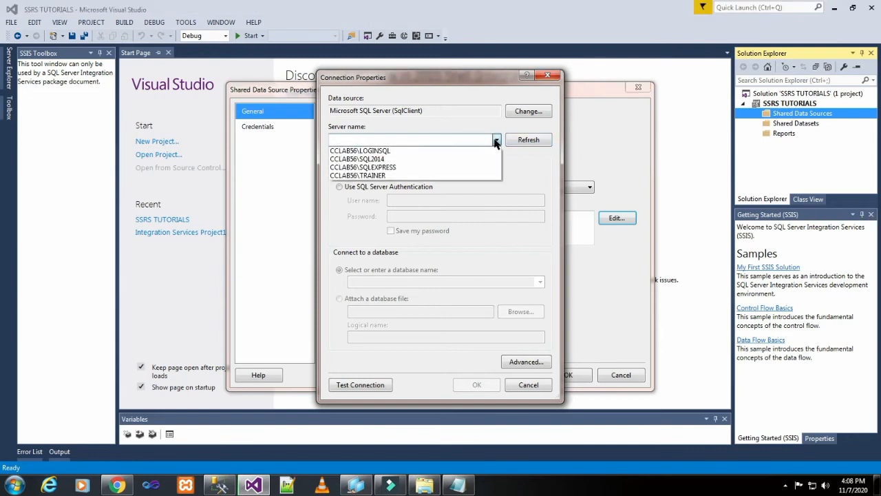
pyautogui.click(474, 158)
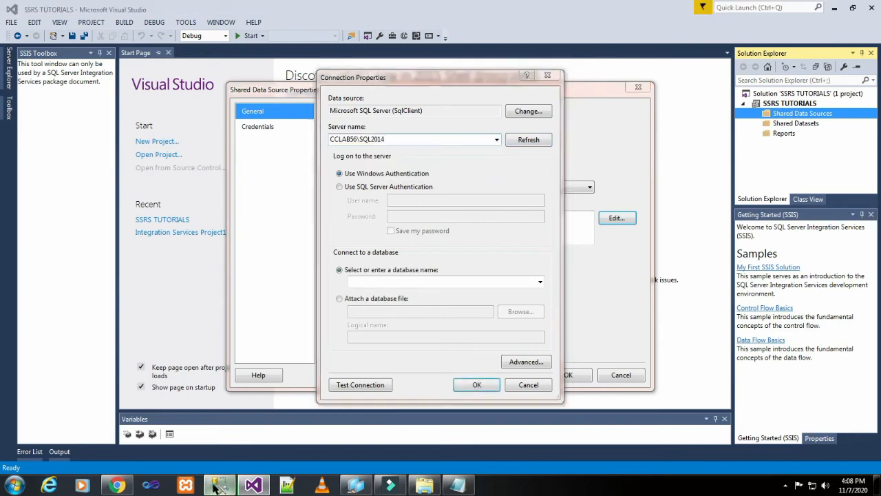
# - Switch to SQL Server Management Studio and check the server, the TRAINER database and the dbo.Customer_01 table
pyautogui.click(216, 487)
pyautogui.click(76, 85)
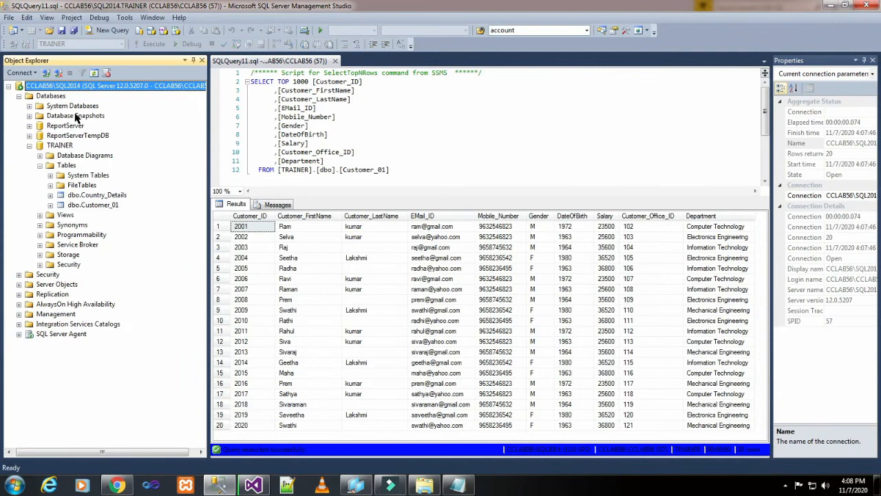
pyautogui.click(60, 144)
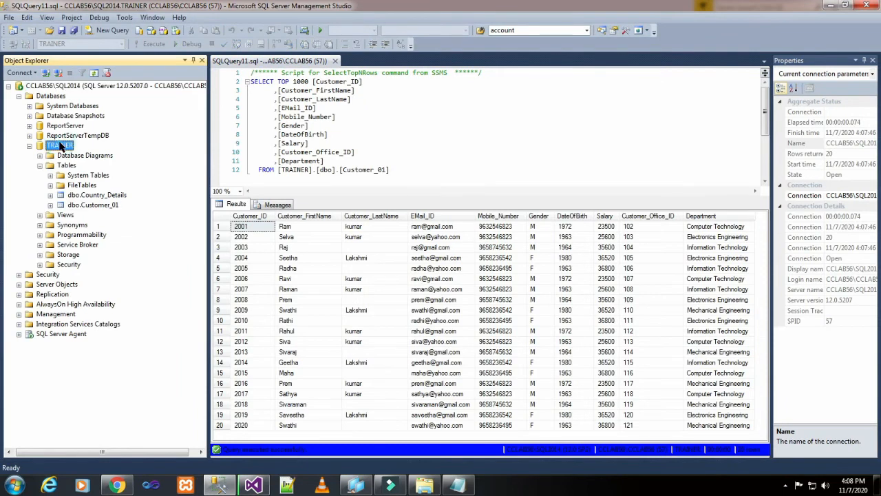
pyautogui.click(87, 205)
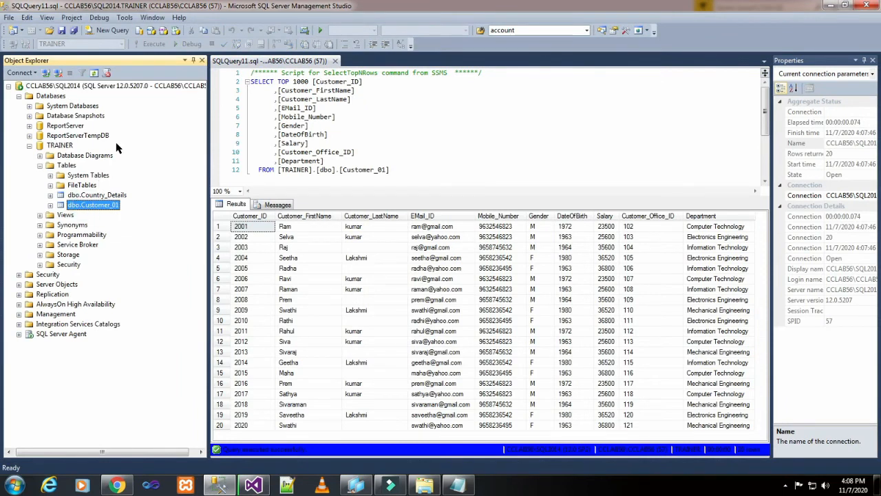
# - Return to Visual Studio, connect the shared data source to the TRAINER database, and save it after testing the connection
pyautogui.click(253, 486)
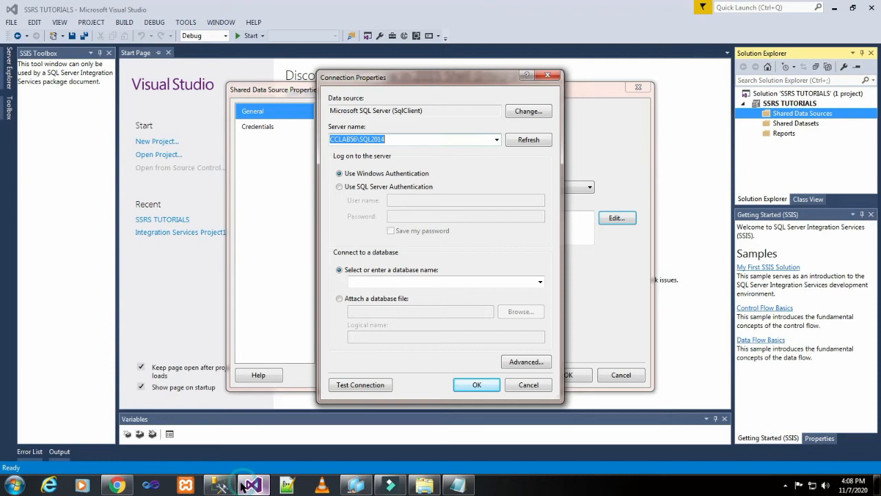
pyautogui.click(542, 282)
pyautogui.click(427, 345)
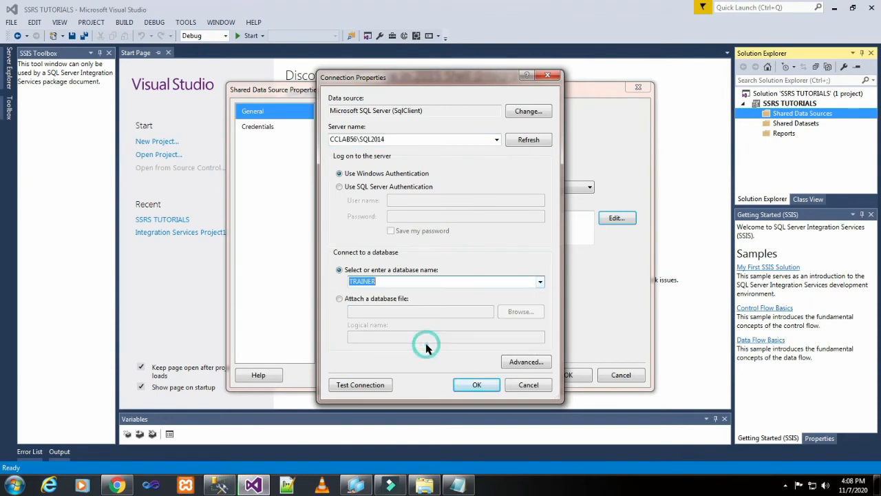
pyautogui.click(393, 382)
pyautogui.click(509, 281)
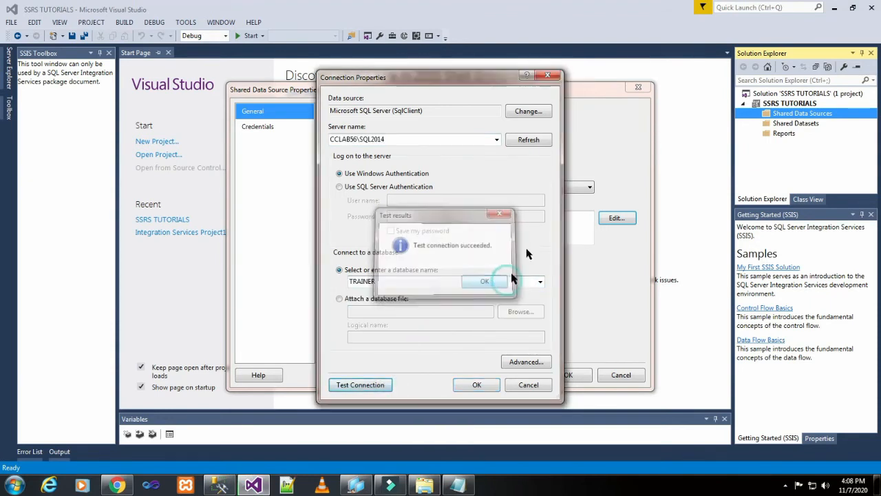
pyautogui.click(465, 387)
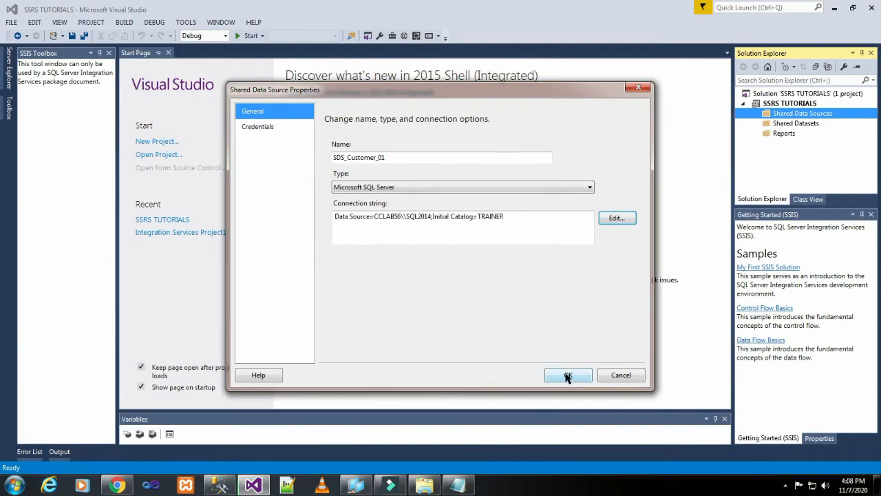
pyautogui.click(568, 376)
# - Add a new empty report named MultiValueParameter.rdl to the project's Reports folder
pyautogui.click(782, 147)
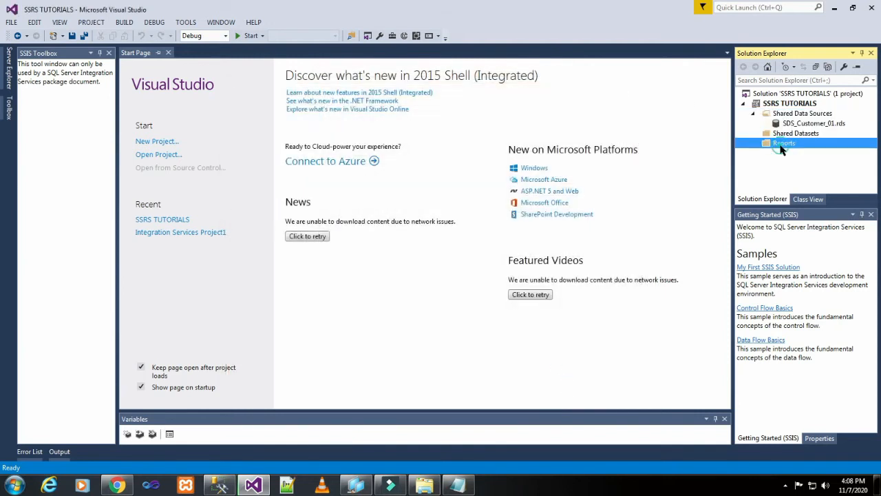
pyautogui.rightClick(782, 148)
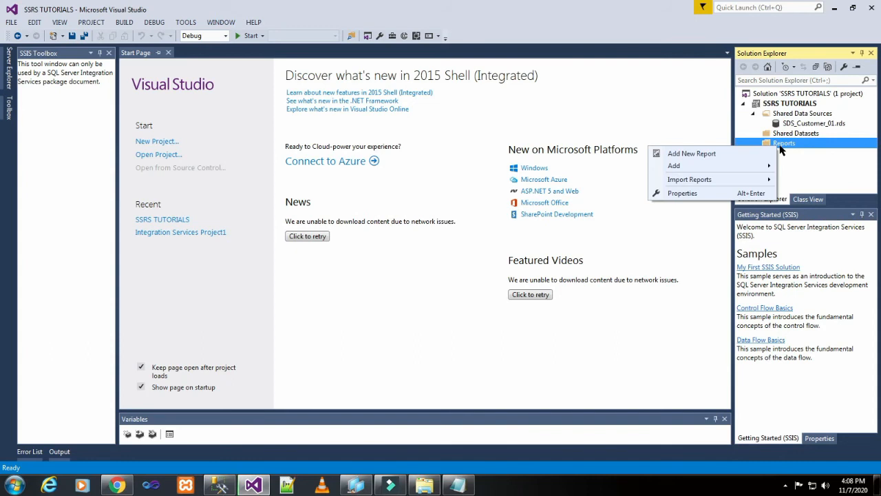
pyautogui.moveTo(728, 168)
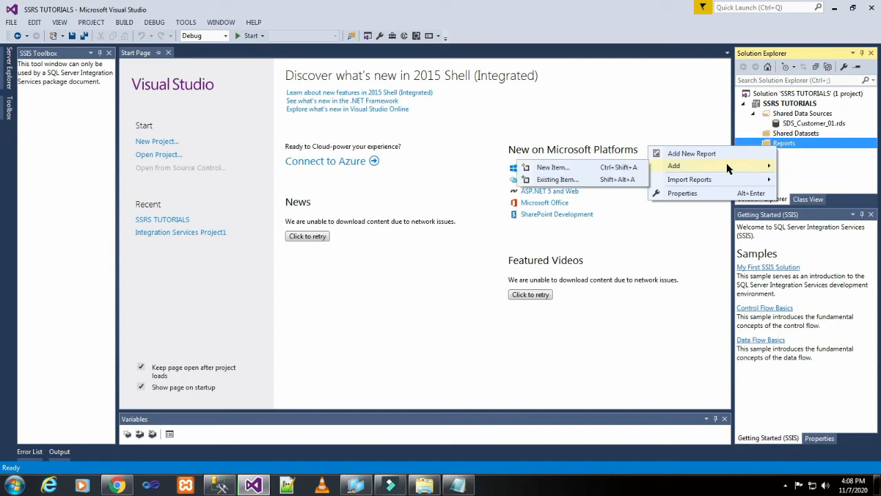
pyautogui.click(618, 168)
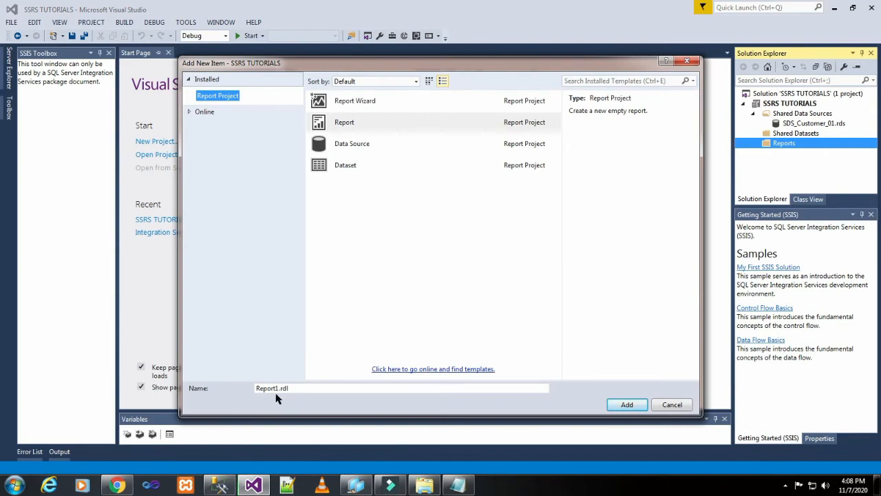
pyautogui.click(279, 389)
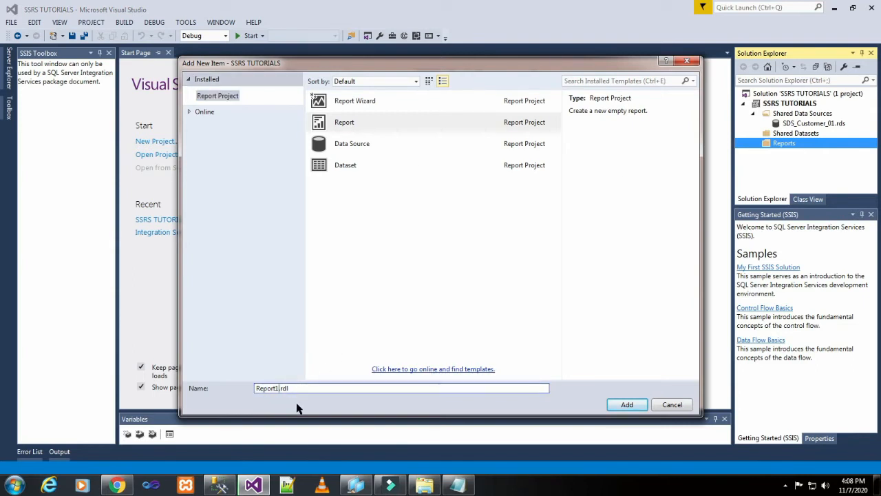
pyautogui.press('BackSpace')
pyautogui.press('BackSpace')
pyautogui.press('BackSpace')
pyautogui.press('BackSpace')
pyautogui.press('BackSpace')
pyautogui.press('BackSpace')
pyautogui.write('M')
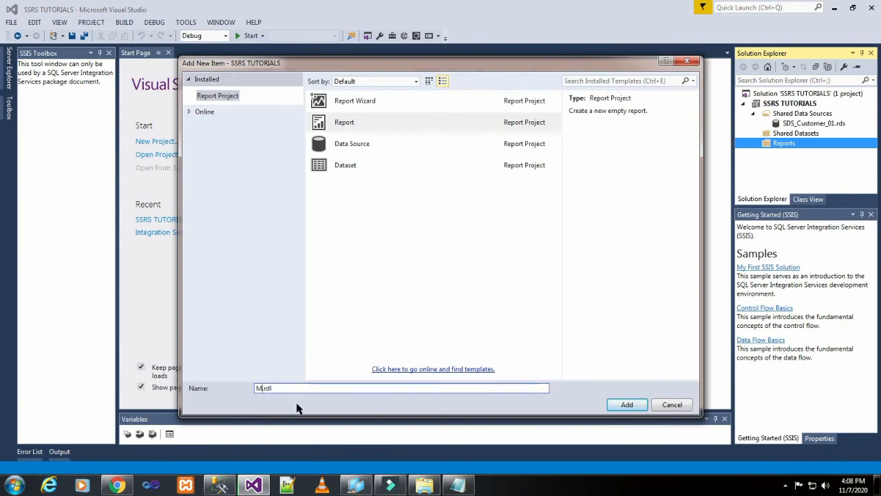
pyautogui.write('ultiValueParameter')
pyautogui.click(627, 404)
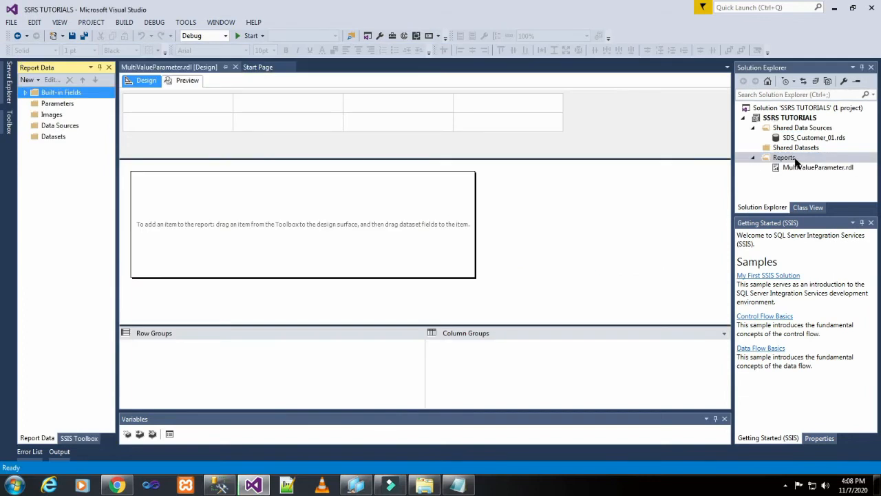
pyautogui.click(797, 171)
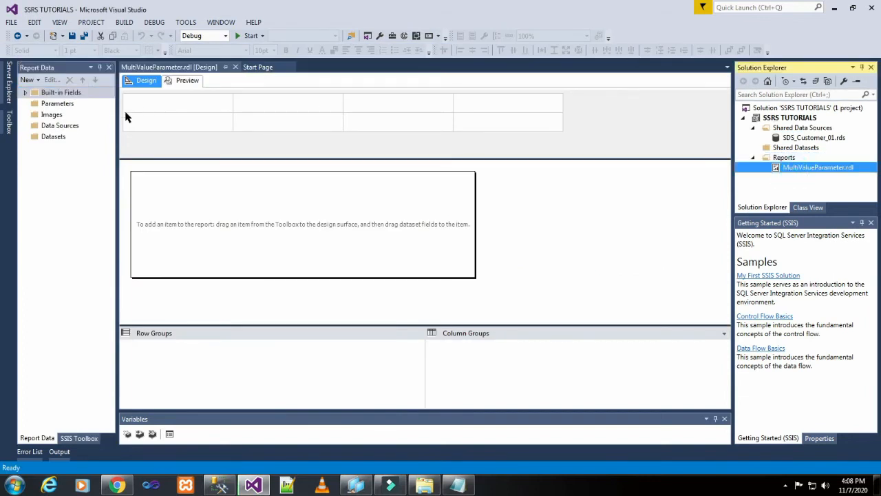
# - Add a report data source named DS_Customer_01 that references the shared data source SDS_Customer_01
pyautogui.rightClick(67, 131)
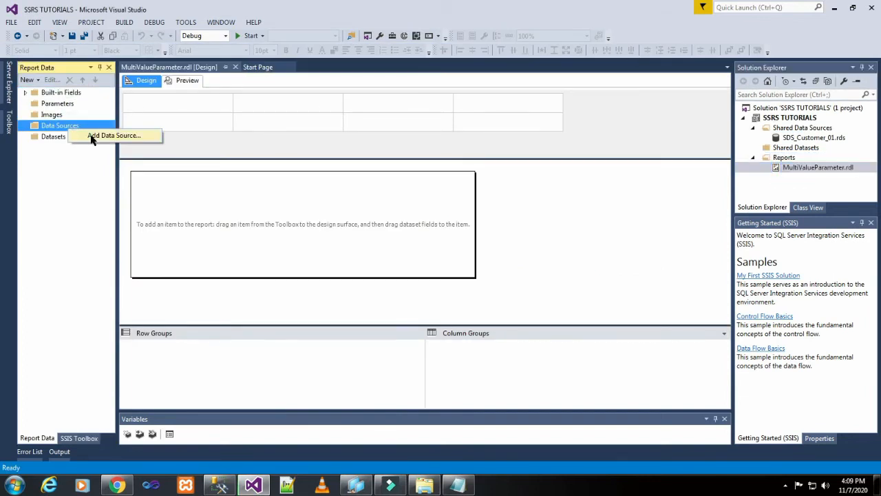
pyautogui.click(110, 136)
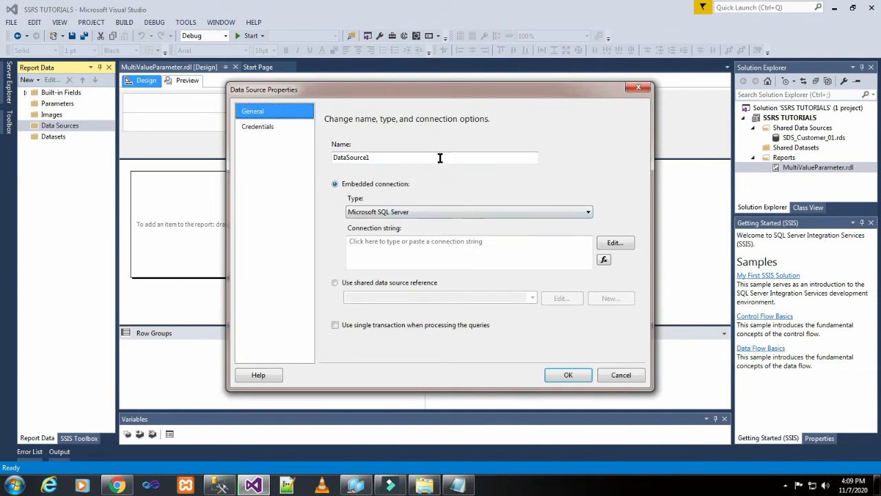
pyautogui.doubleClick(384, 157)
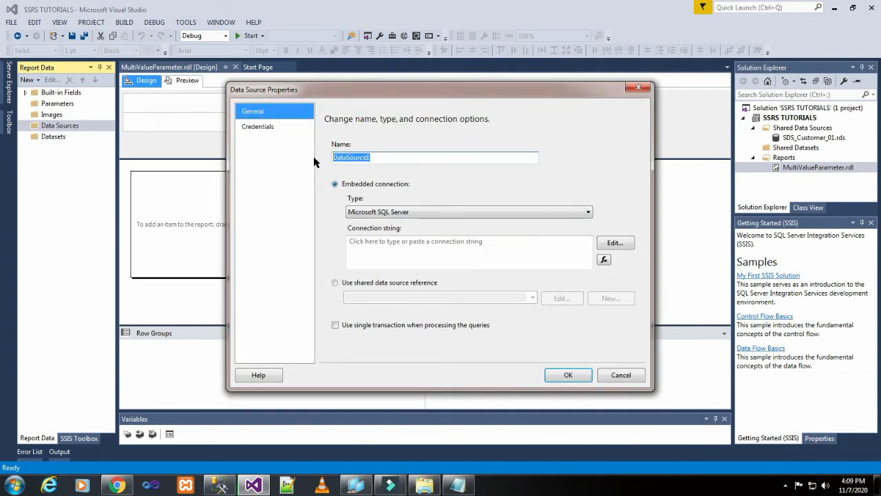
pyautogui.write('DS_')
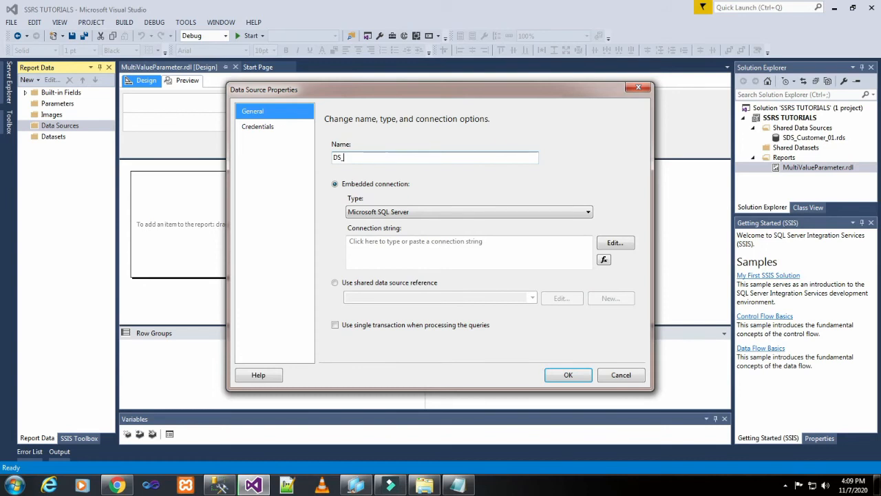
pyautogui.write('Customer_01')
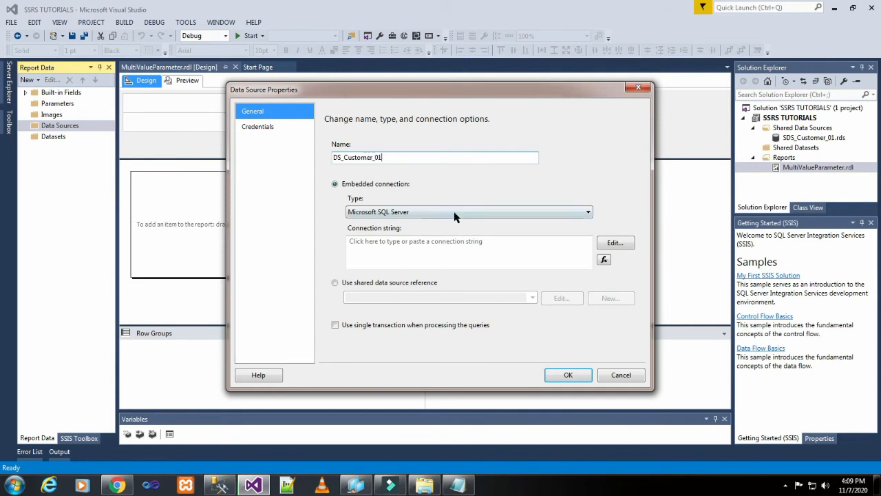
pyautogui.click(413, 283)
pyautogui.click(532, 297)
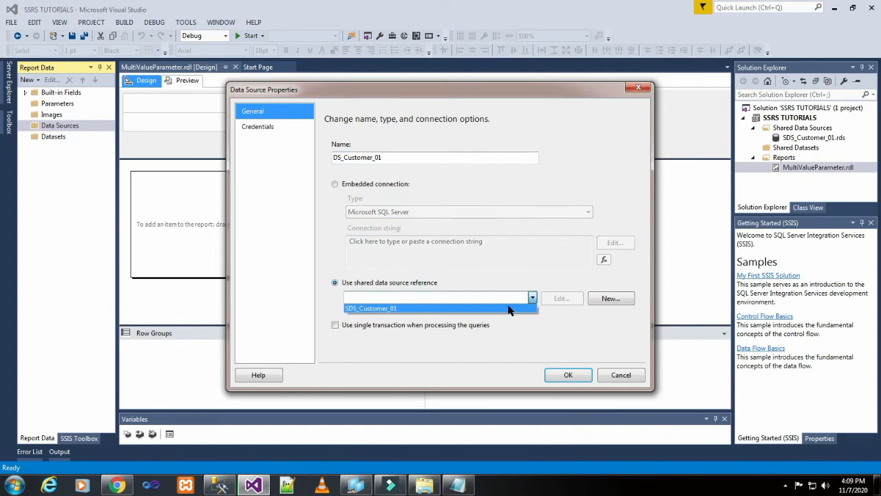
pyautogui.click(459, 309)
pyautogui.click(562, 375)
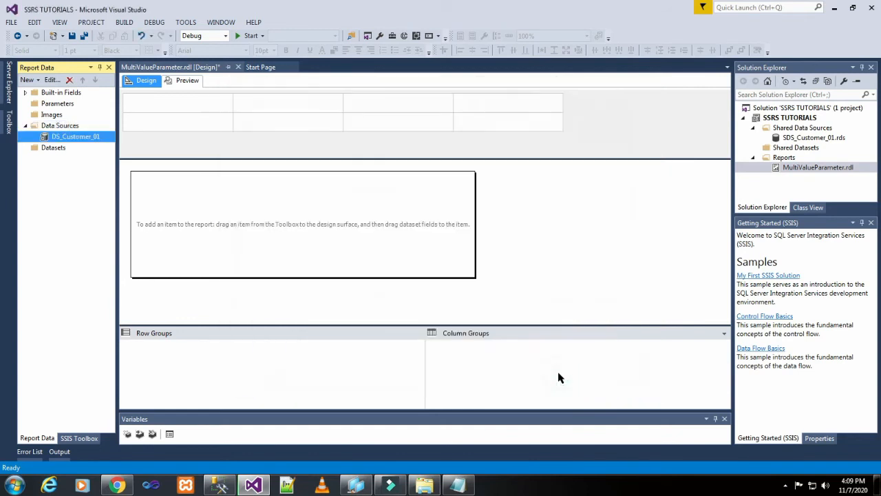
# - Add a dataset named DSet_MultiValueParameter, embedded in the report and using the data source DS_Customer_01
pyautogui.rightClick(54, 150)
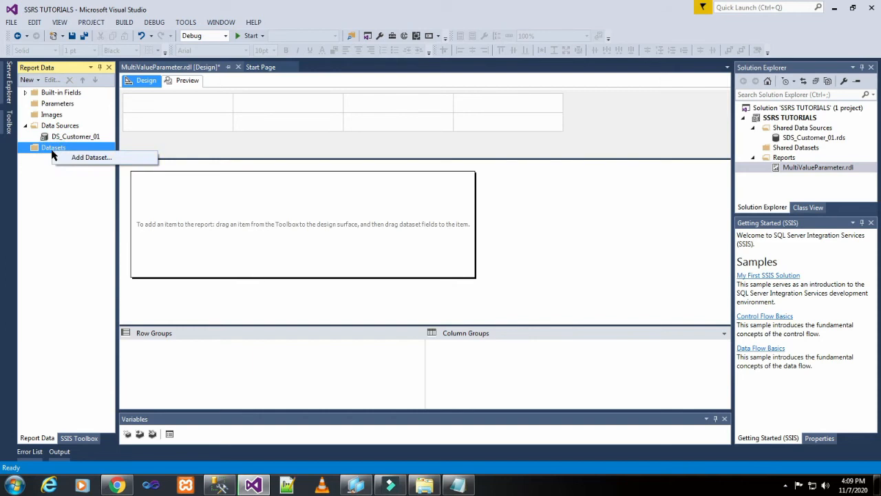
pyautogui.click(67, 159)
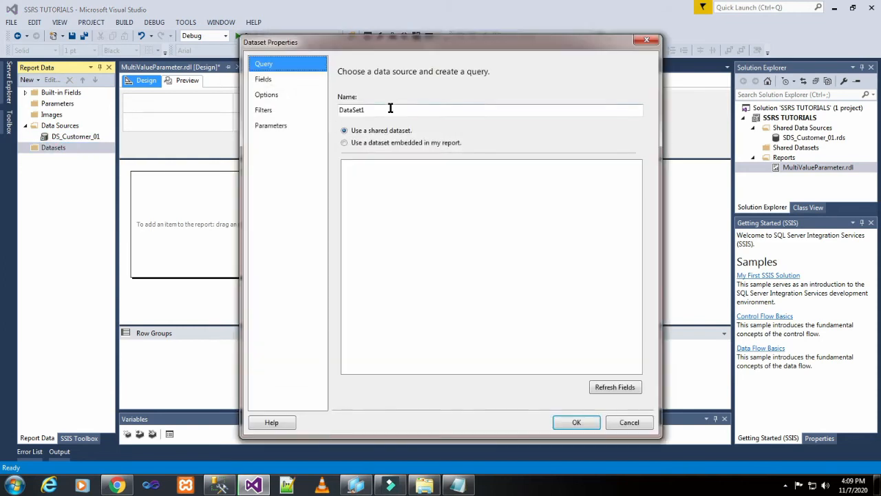
pyautogui.moveTo(390, 108); pyautogui.dragTo(331, 108)
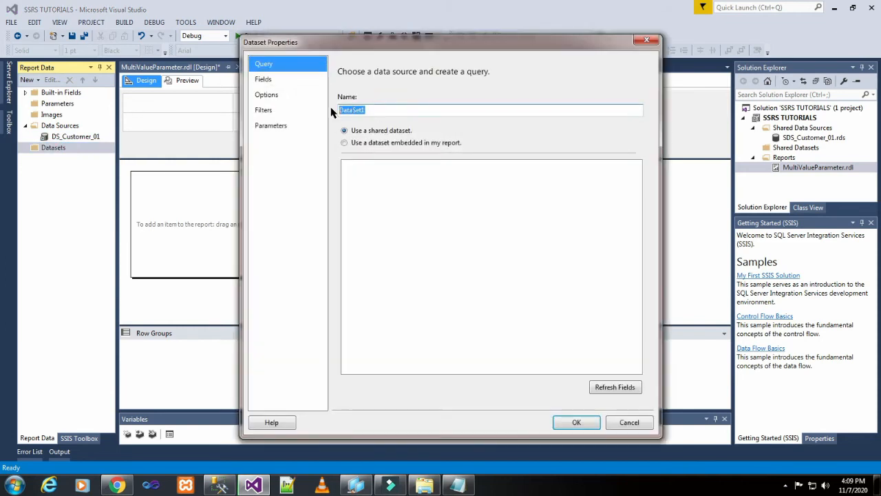
pyautogui.write('DSet')
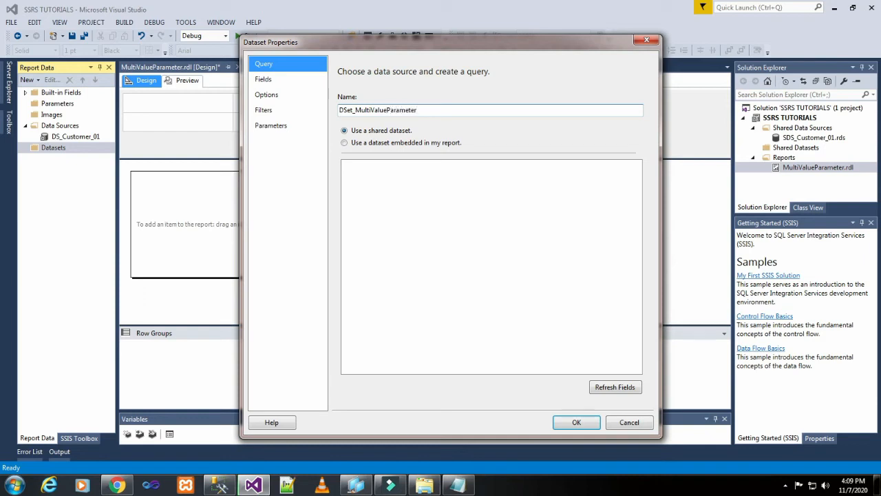
pyautogui.click(417, 145)
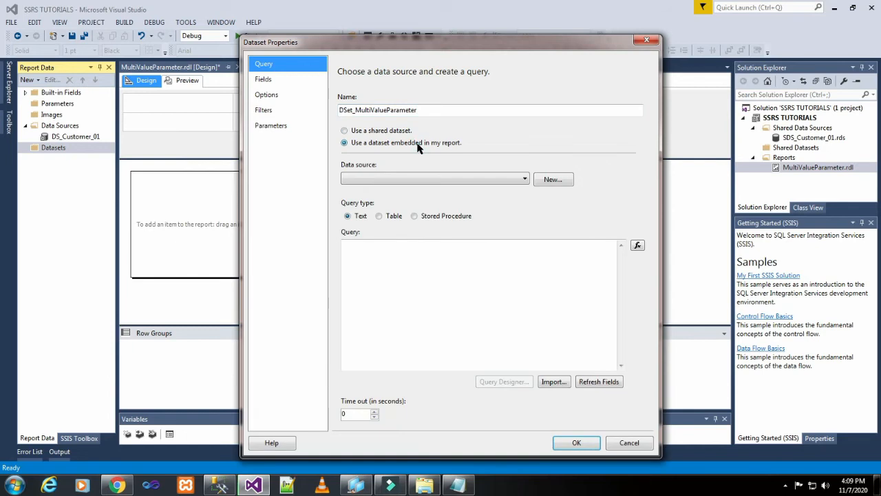
pyautogui.click(384, 180)
pyautogui.click(386, 189)
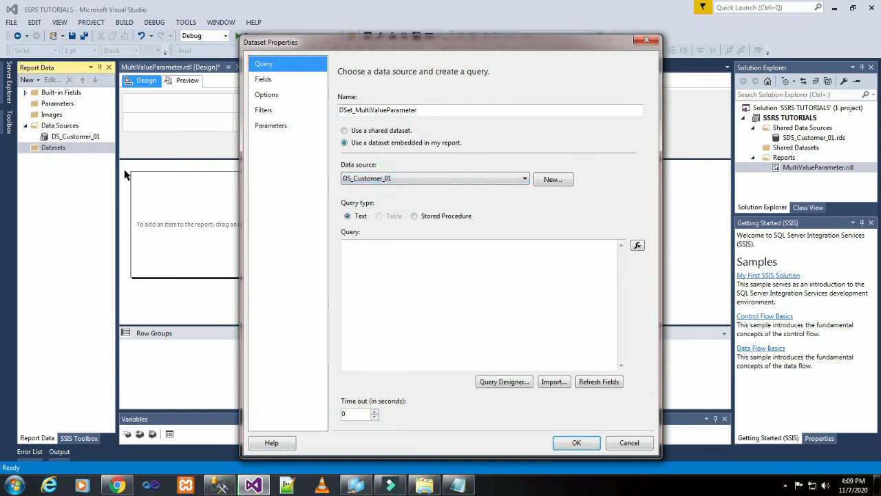
pyautogui.click(401, 290)
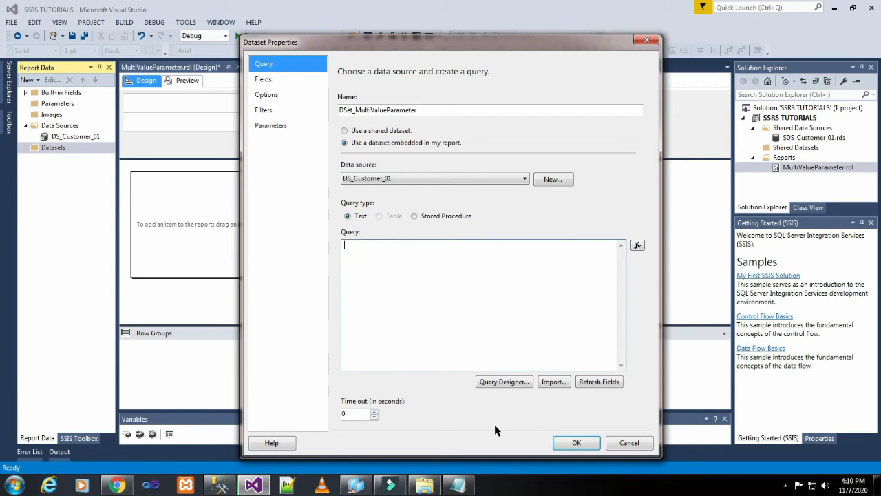
pyautogui.click(457, 486)
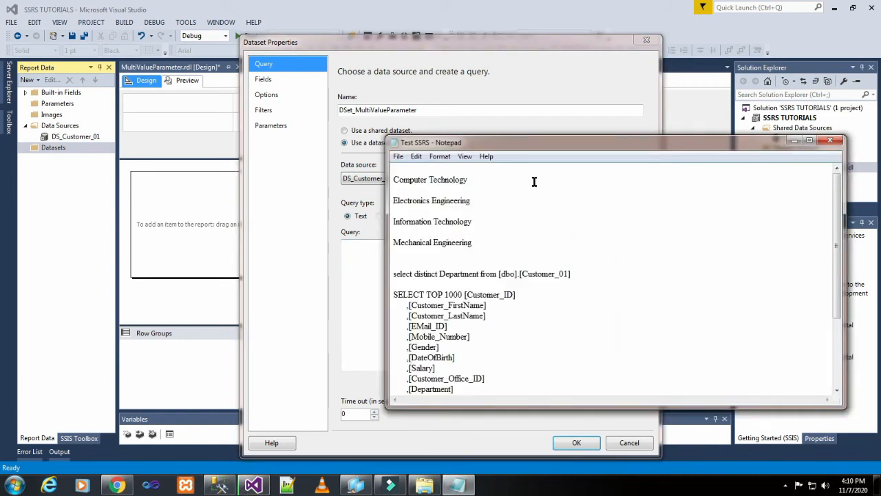
pyautogui.scroll(-3, 534, 181)
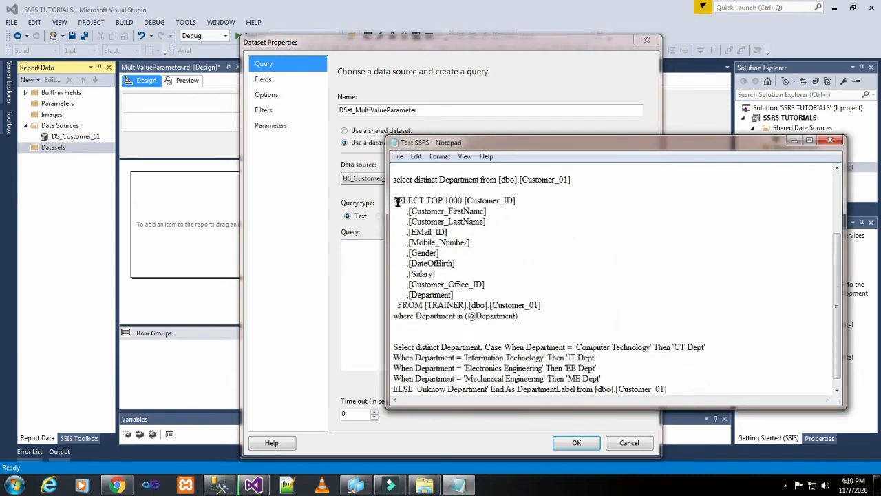
pyautogui.moveTo(397, 201); pyautogui.dragTo(540, 319)
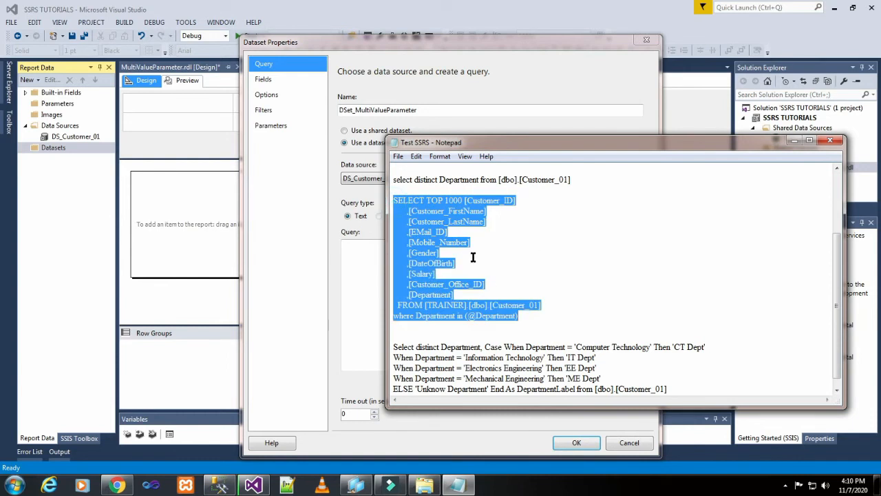
pyautogui.rightClick(431, 235)
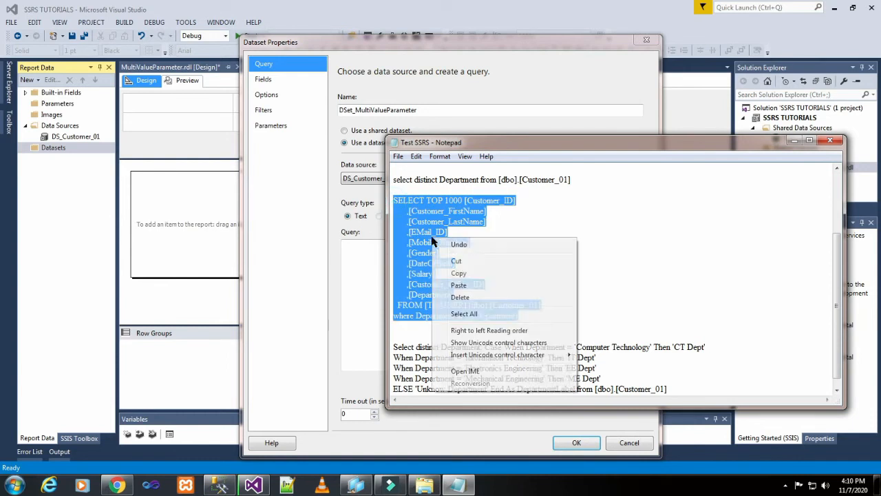
pyautogui.click(460, 275)
# - Return to Visual Studio, paste the copied query into the dataset and save it, and check the Department report parameter
pyautogui.click(369, 268)
pyautogui.rightClick(379, 259)
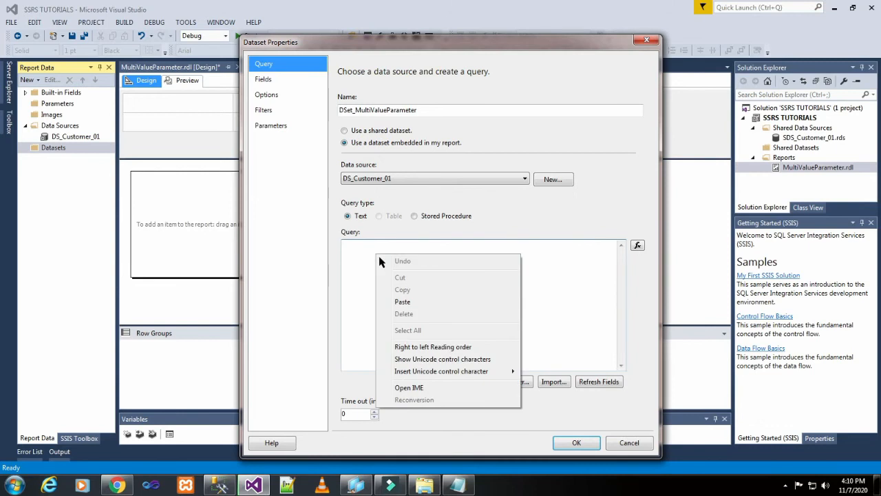
pyautogui.click(404, 302)
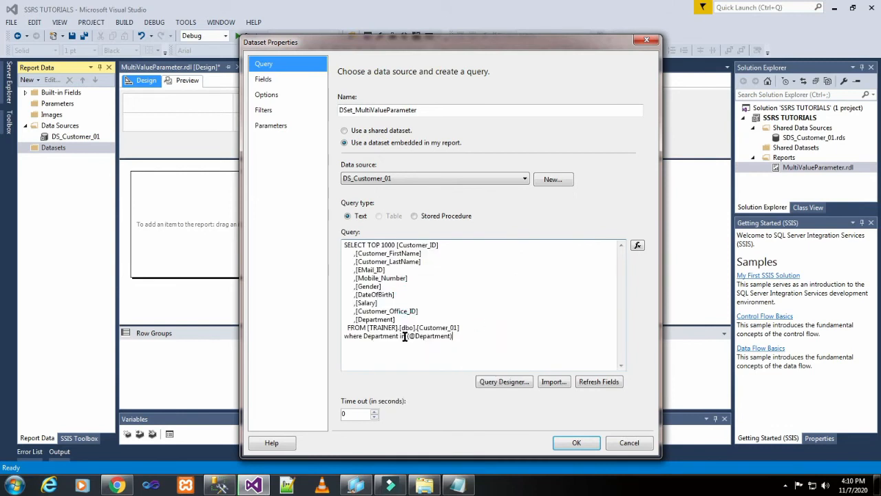
pyautogui.moveTo(405, 336); pyautogui.dragTo(452, 337)
pyautogui.click(569, 443)
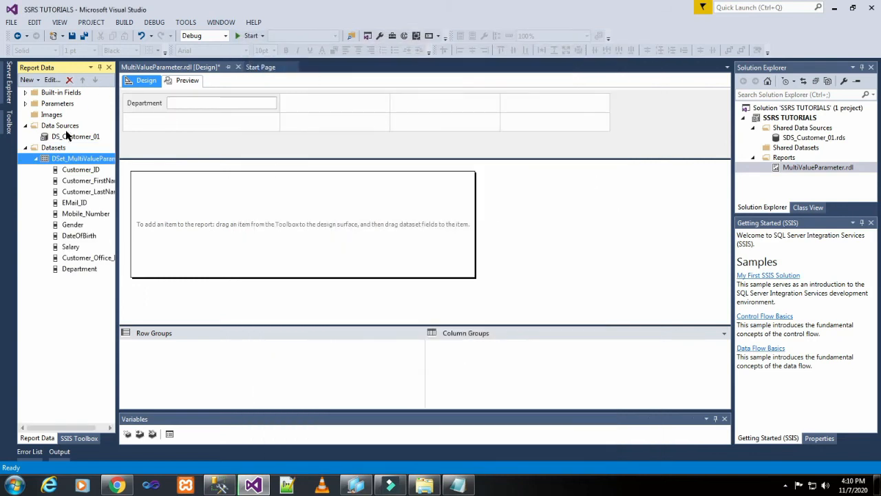
pyautogui.click(27, 105)
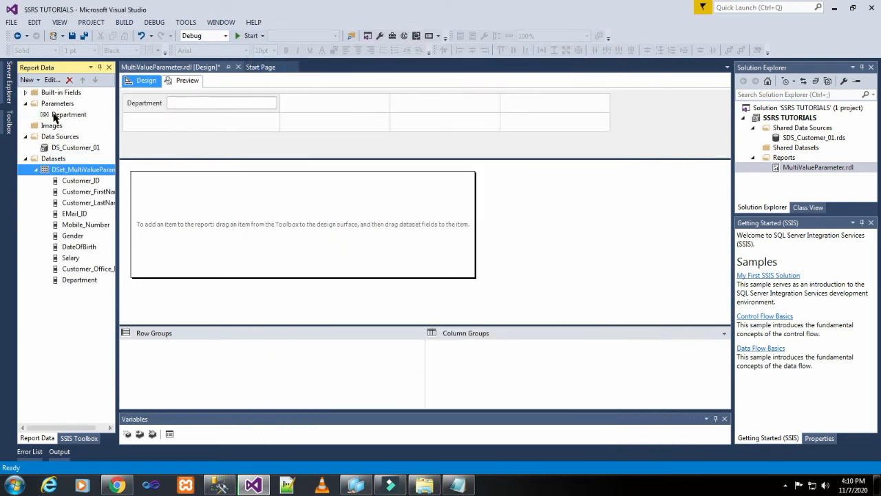
pyautogui.click(55, 115)
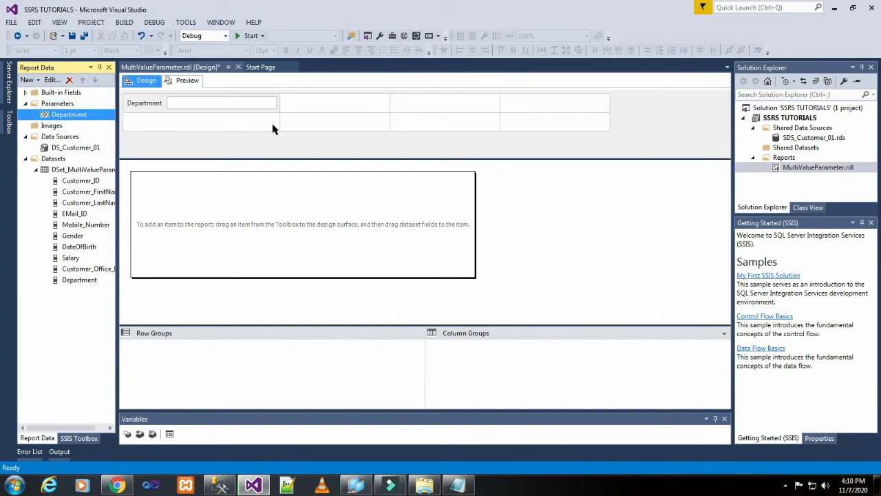
# - Insert a table in the report body with the columns Customer_ID, Mobile_Number, Salary and Department
pyautogui.rightClick(175, 187)
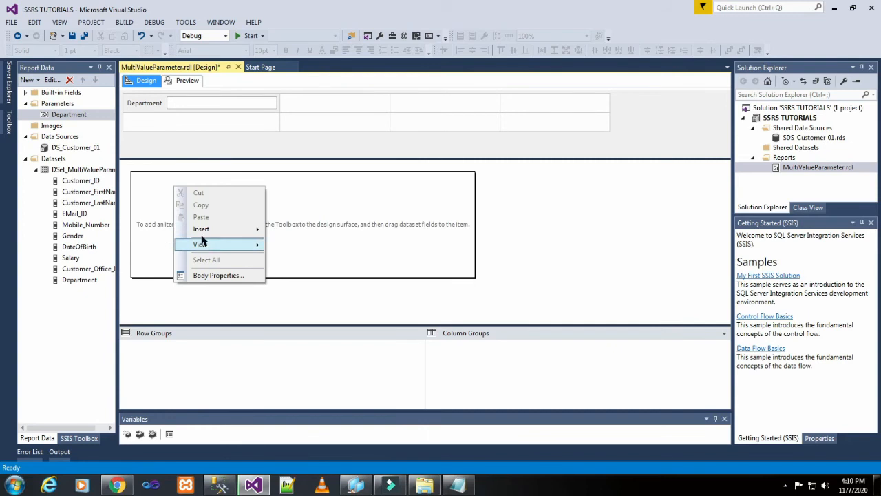
pyautogui.moveTo(202, 231)
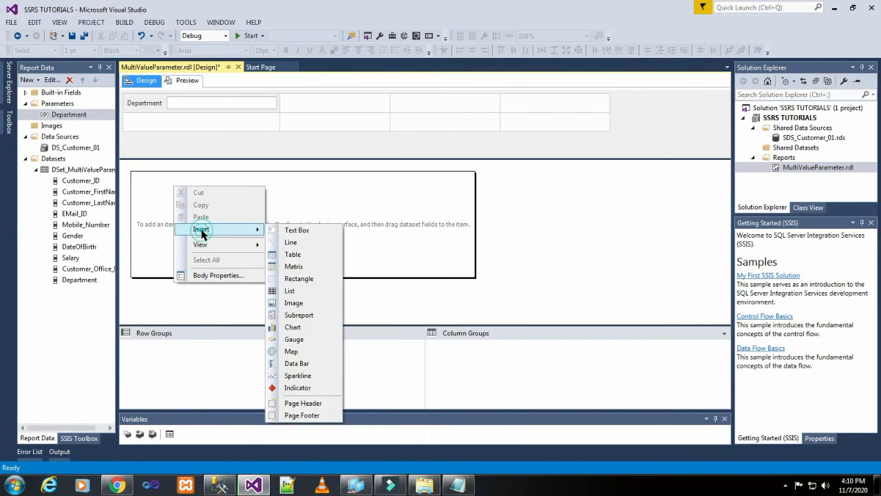
pyautogui.click(292, 254)
pyautogui.click(80, 182)
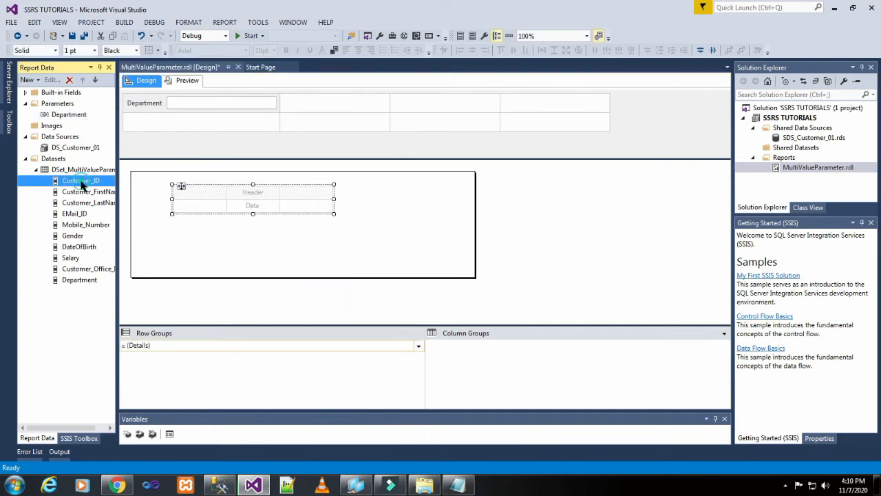
pyautogui.moveTo(81, 182); pyautogui.dragTo(191, 195)
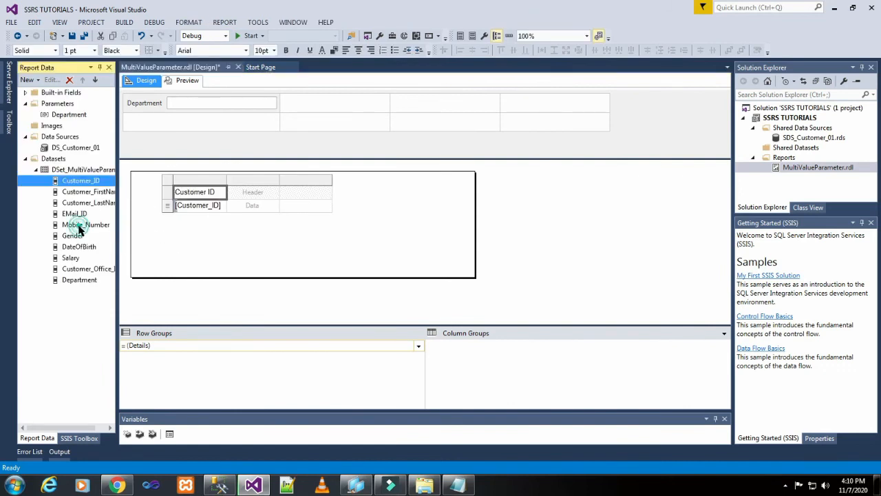
pyautogui.moveTo(82, 226); pyautogui.dragTo(253, 195)
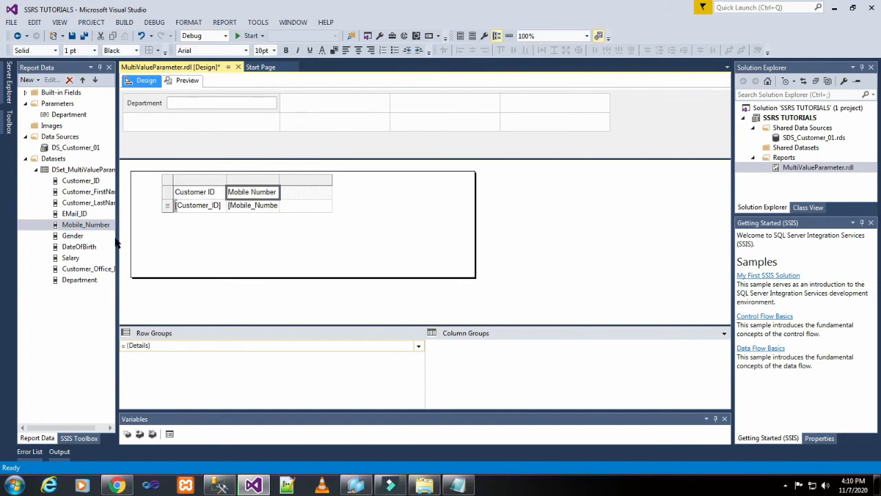
pyautogui.moveTo(73, 258); pyautogui.dragTo(303, 201)
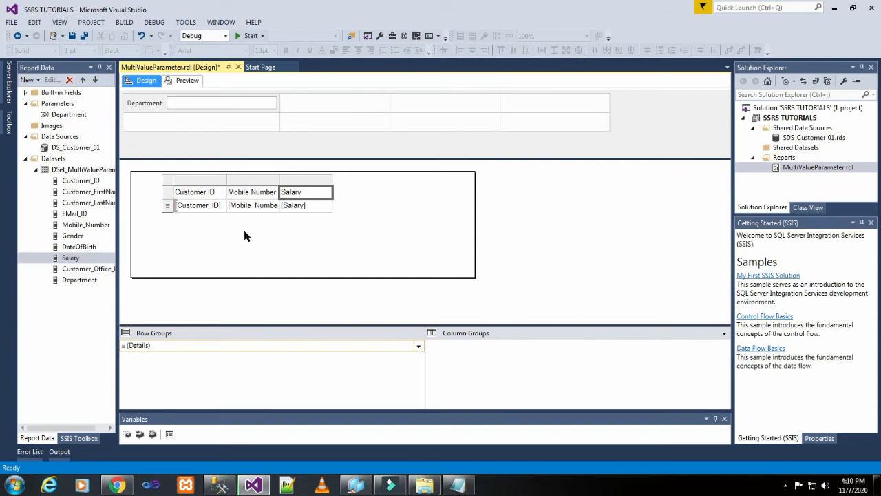
pyautogui.click(81, 280)
pyautogui.moveTo(82, 283); pyautogui.dragTo(326, 199)
pyautogui.click(304, 247)
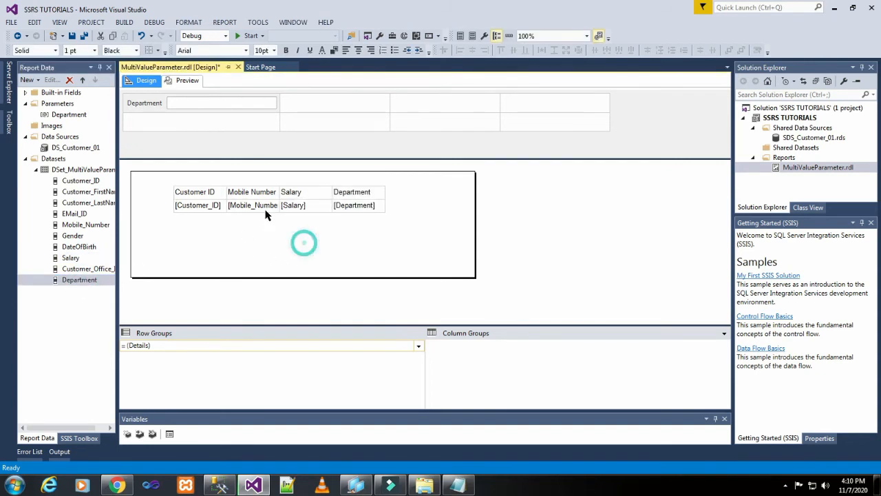
# - Preview the report for the Department value Electronics Engineering, copied from the Test SSRS note in Notepad
pyautogui.click(187, 81)
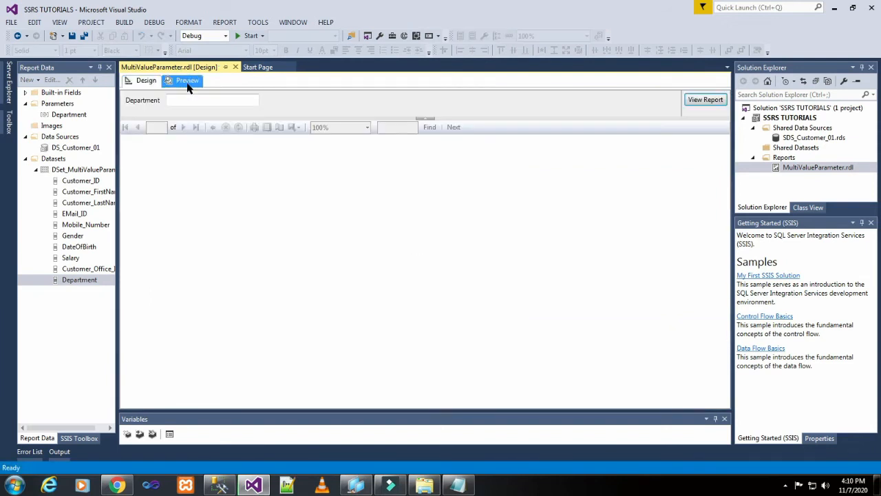
pyautogui.click(193, 97)
pyautogui.click(457, 486)
pyautogui.click(543, 242)
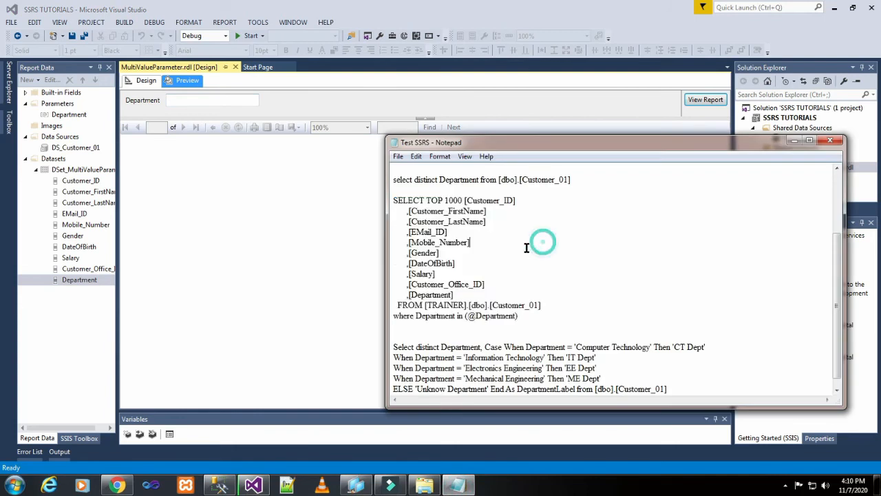
pyautogui.scroll(3, 525, 248)
pyautogui.click(394, 201)
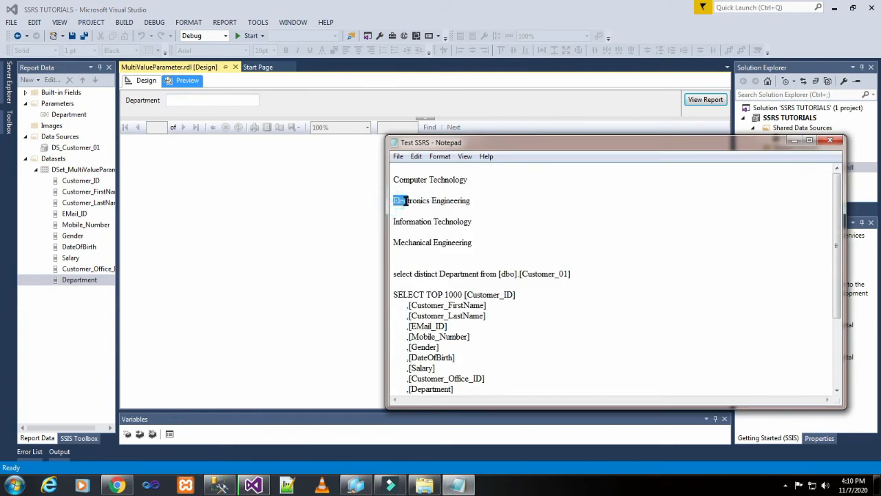
pyautogui.moveTo(394, 201); pyautogui.dragTo(475, 203)
pyautogui.hotkey('ctrl', 'c')
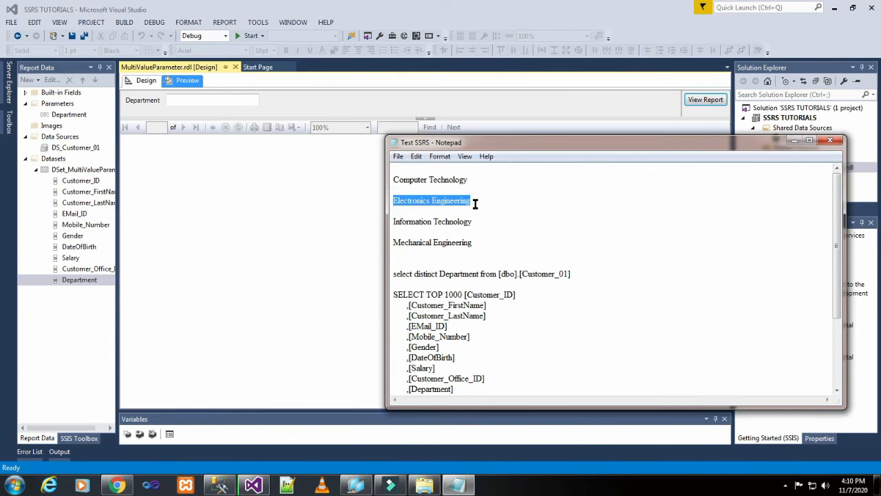
pyautogui.click(206, 97)
pyautogui.hotkey('ctrl', 'v')
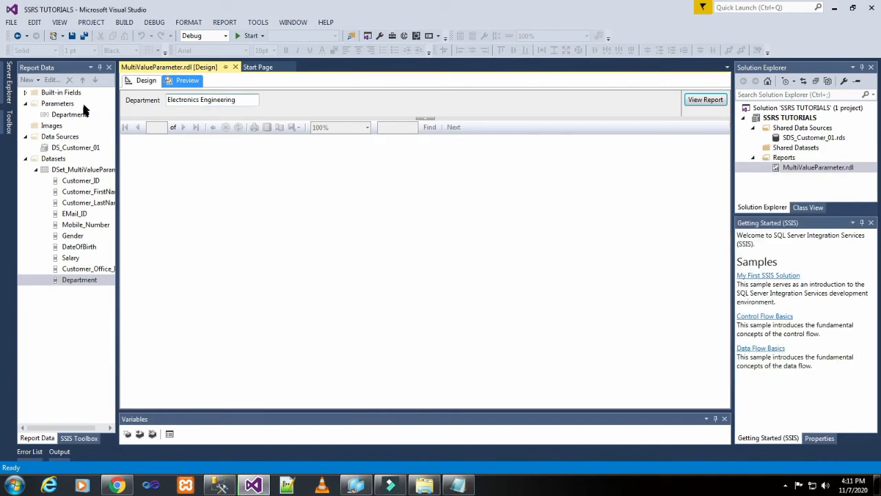
pyautogui.click(706, 101)
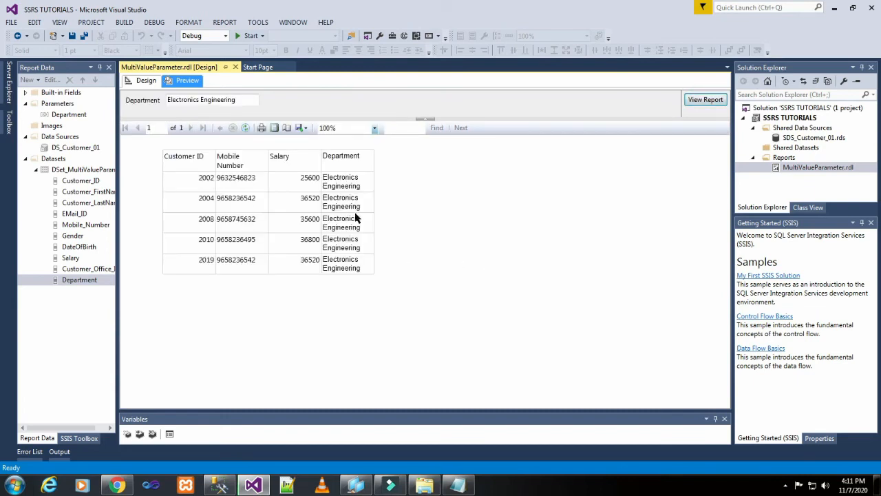
# - Return to the report design and widen the table's Mobile Number column and its Department column up to the body's edge
pyautogui.click(148, 81)
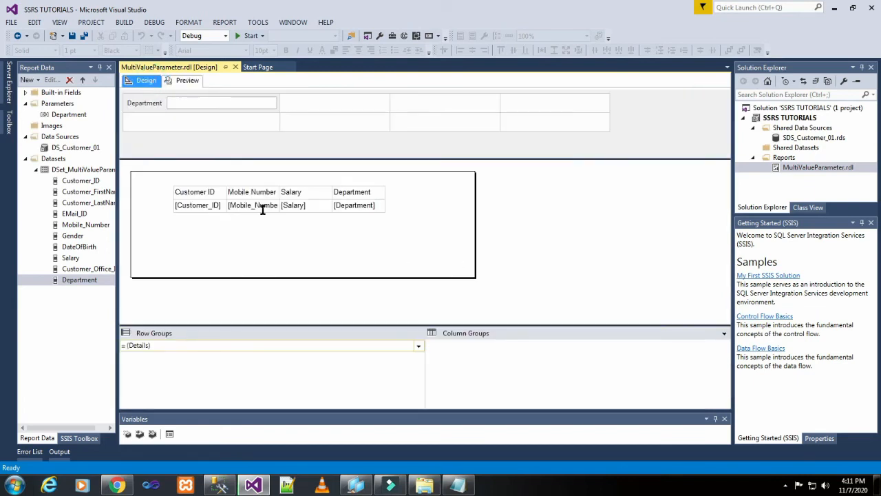
pyautogui.click(252, 191)
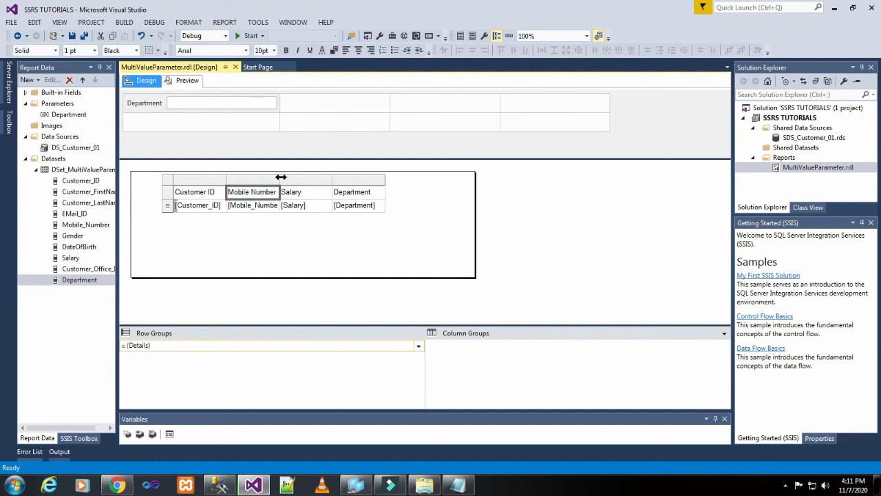
pyautogui.moveTo(280, 177); pyautogui.dragTo(311, 177)
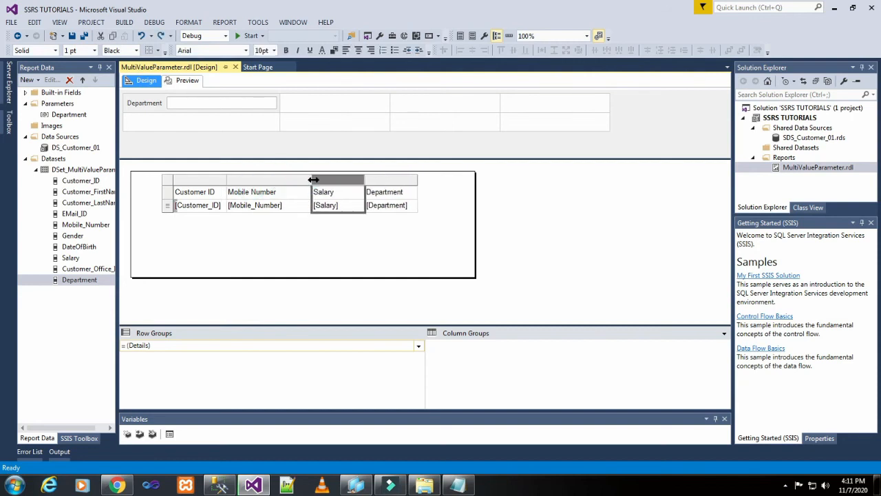
pyautogui.click(391, 181)
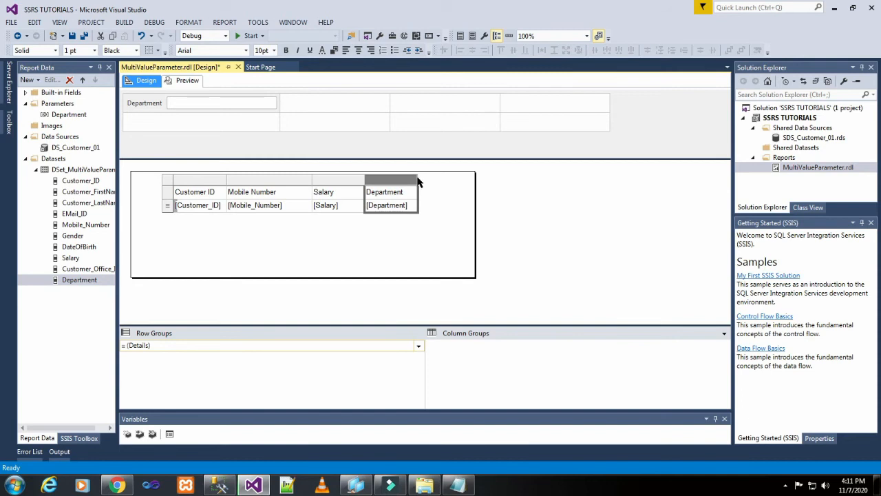
pyautogui.click(420, 181)
pyautogui.click(397, 189)
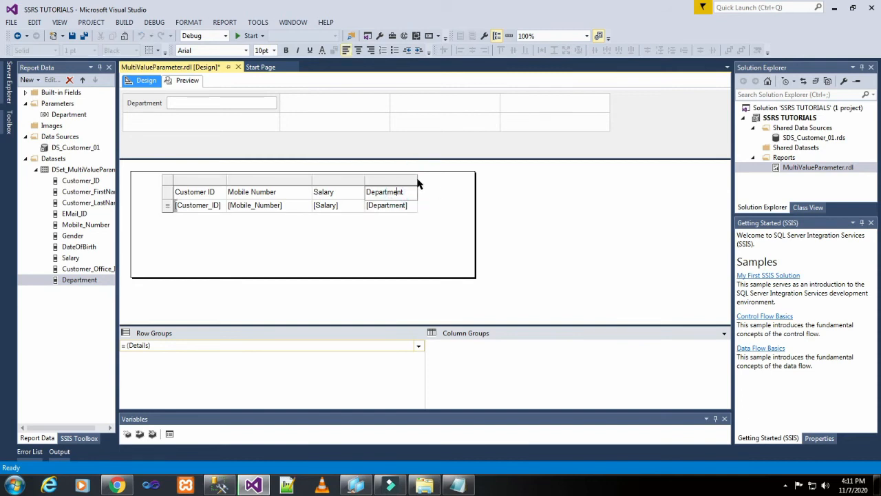
pyautogui.moveTo(416, 179); pyautogui.dragTo(476, 179)
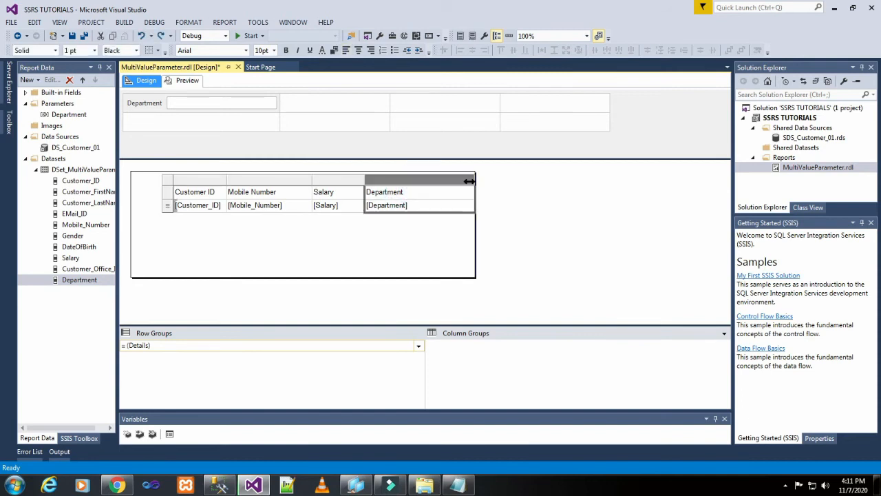
# - Format the table's header row with bold, centred text and an Aqua background
pyautogui.click(305, 240)
pyautogui.click(195, 191)
pyautogui.click(168, 191)
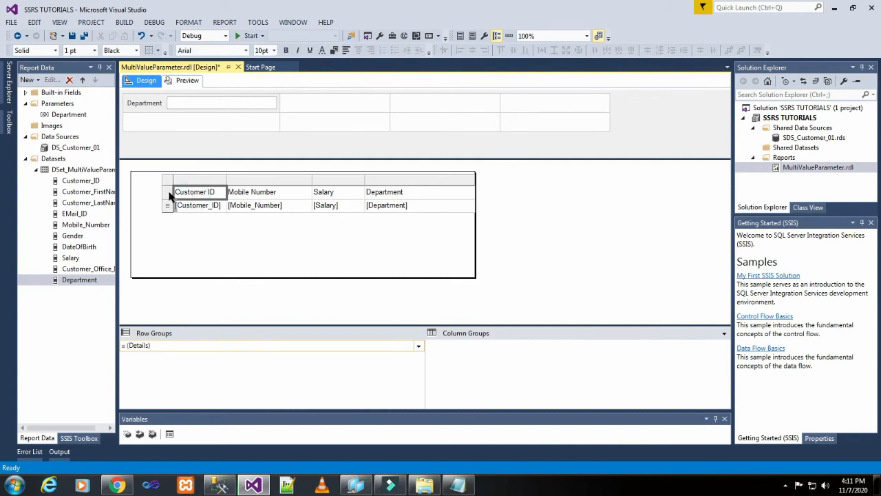
pyautogui.click(286, 51)
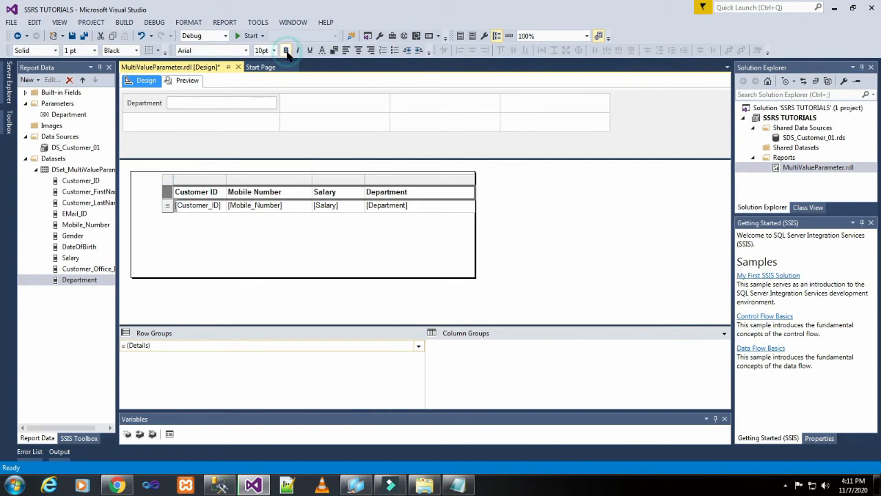
pyautogui.click(358, 50)
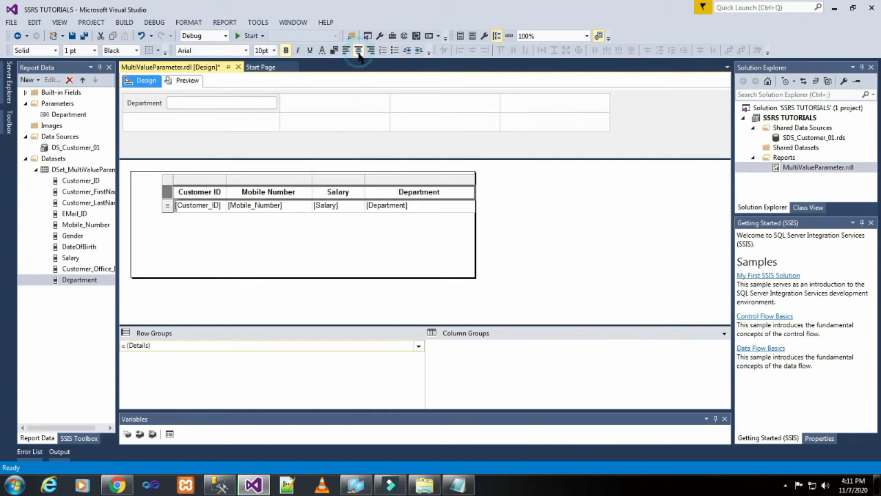
pyautogui.click(335, 52)
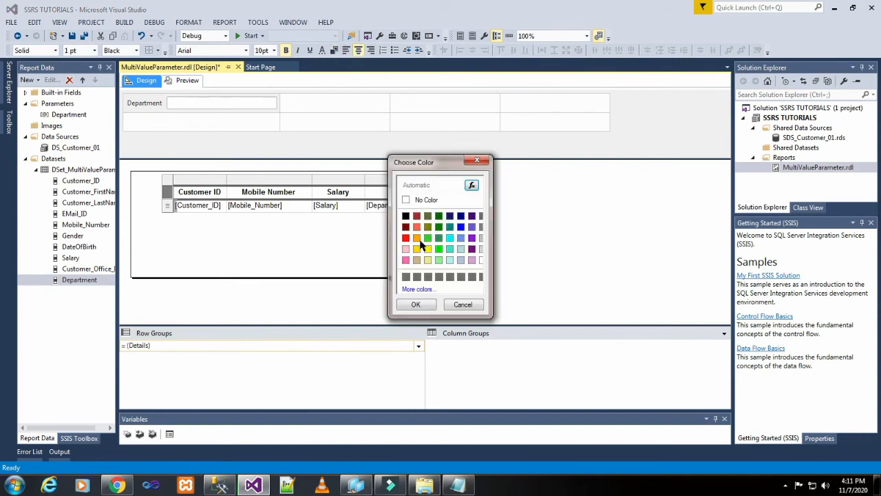
pyautogui.click(450, 238)
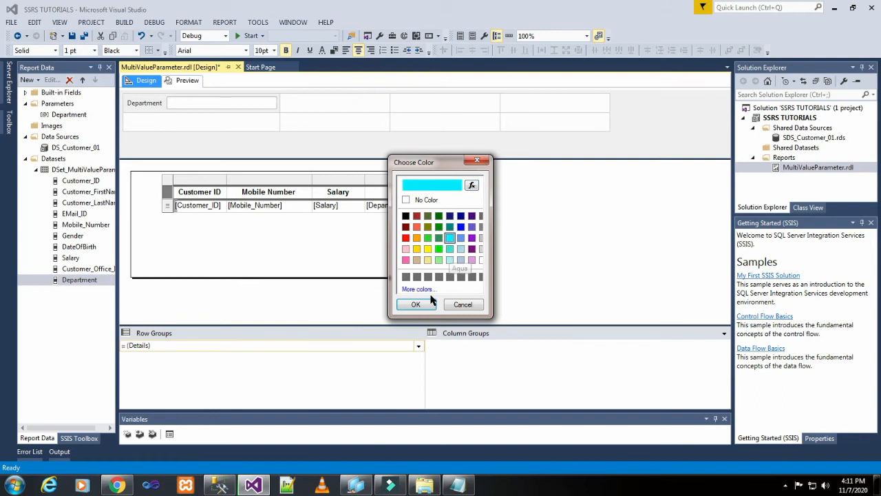
pyautogui.click(415, 303)
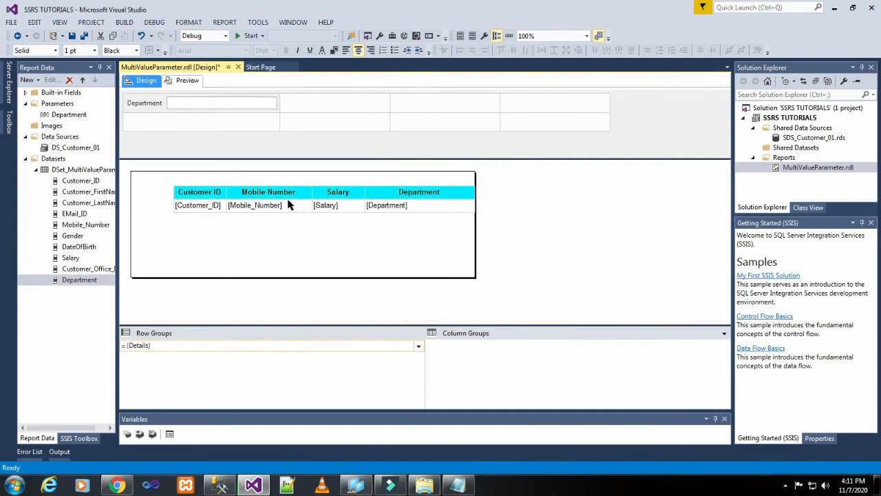
# - Preview the formatted report for the Department value Electronics Engineering and return to the report design
pyautogui.click(188, 81)
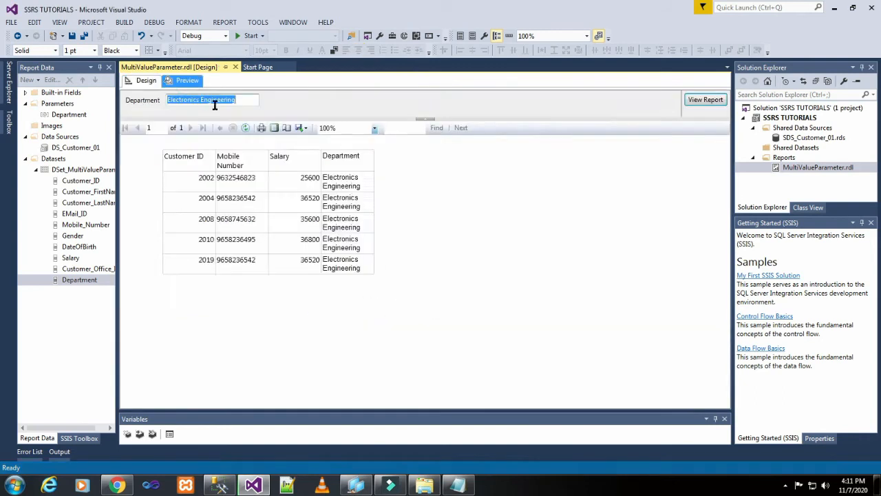
pyautogui.rightClick(250, 98)
pyautogui.click(278, 148)
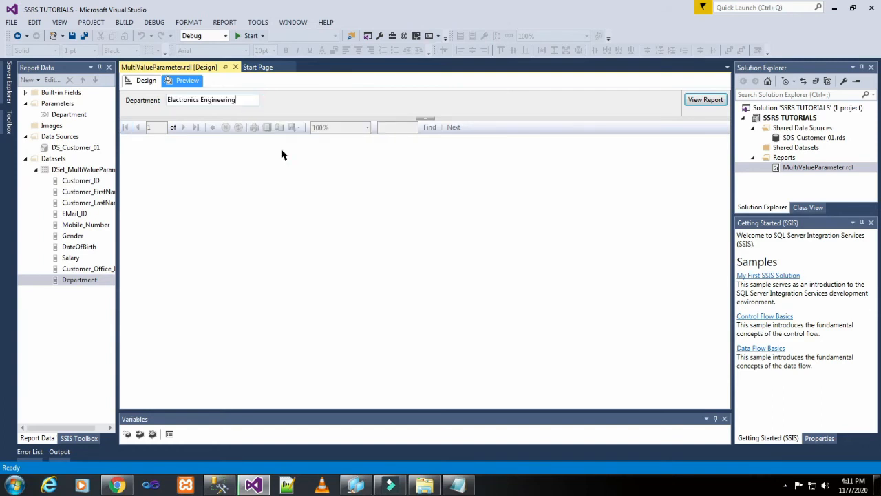
pyautogui.click(700, 100)
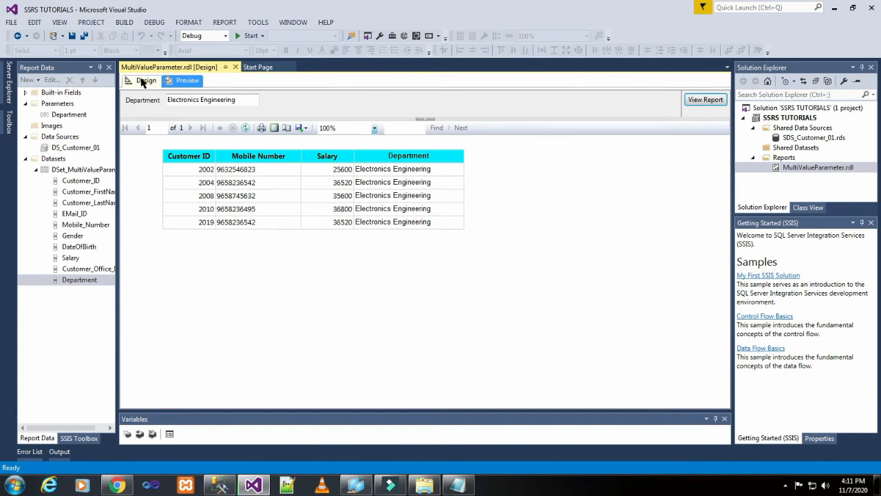
pyautogui.click(143, 80)
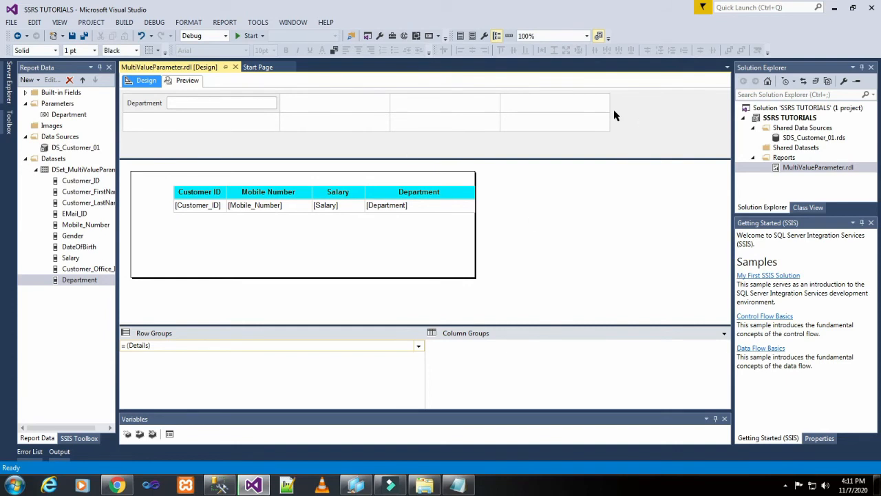
# - Switch to SQL Server Management Studio and paste the Select distinct Department CASE query from the Test SSRS note into a new query
pyautogui.click(219, 486)
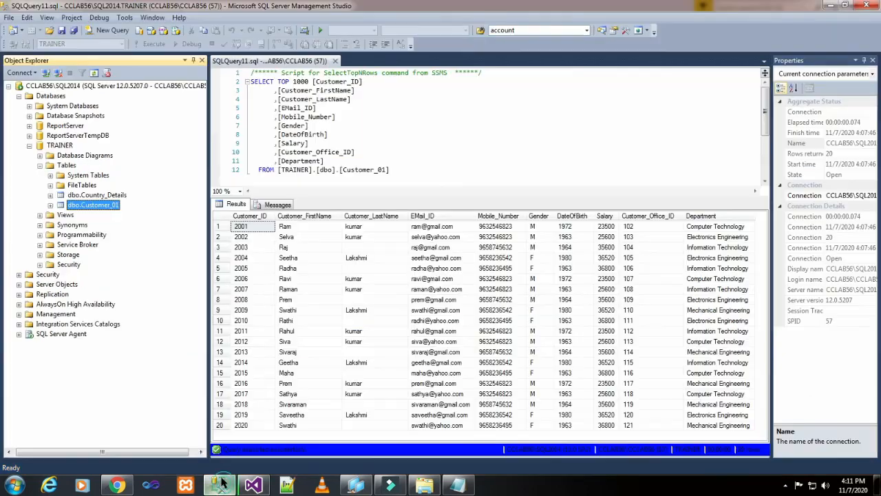
pyautogui.click(110, 31)
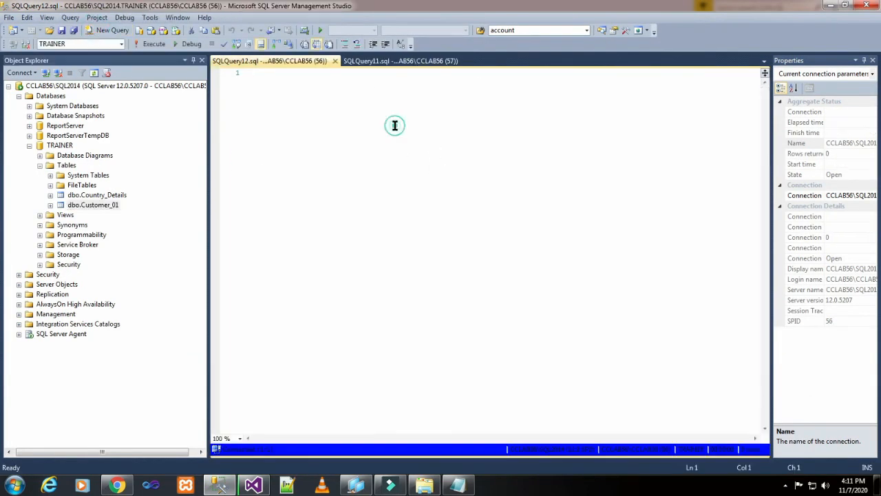
pyautogui.click(458, 486)
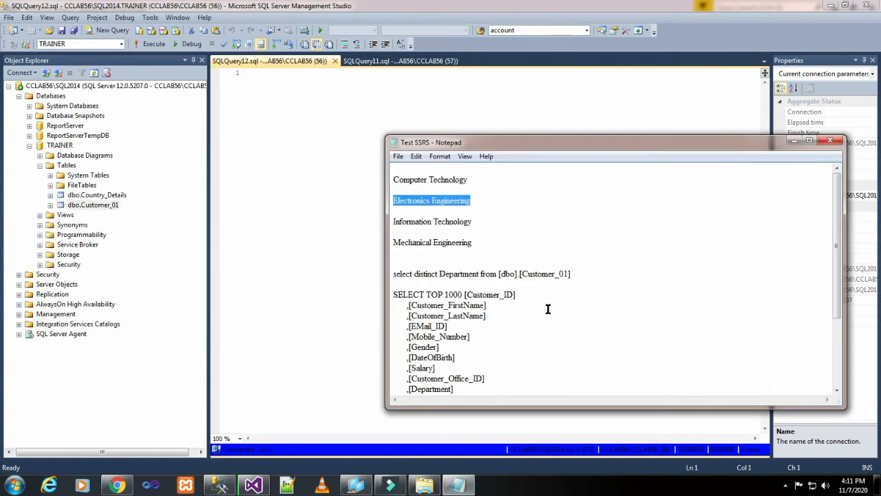
pyautogui.scroll(-1, 531, 294)
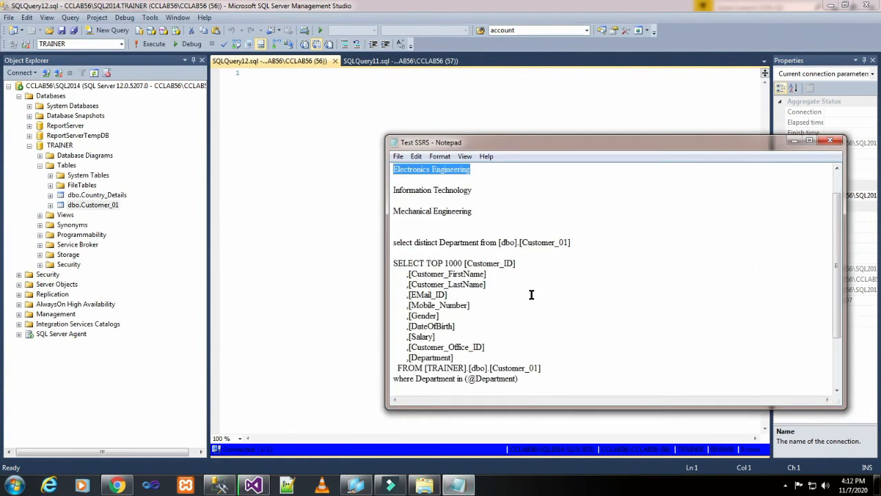
pyautogui.scroll(-1, 531, 294)
pyautogui.scroll(-1, 532, 295)
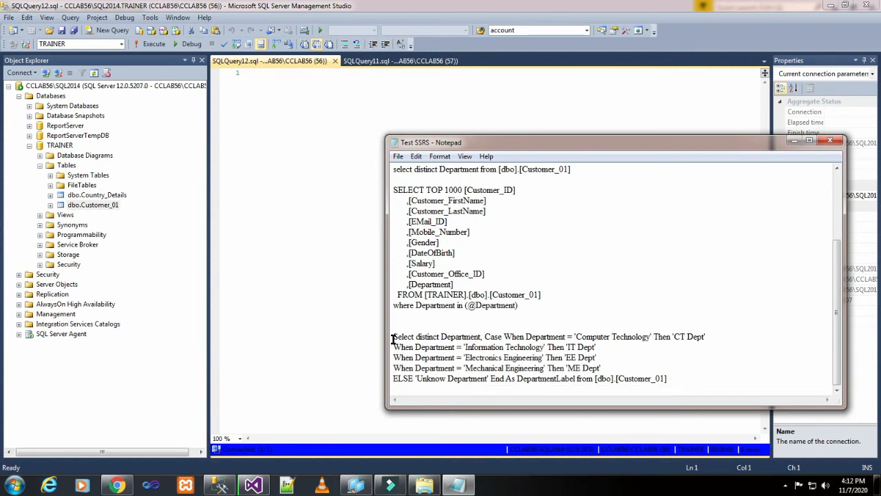
pyautogui.moveTo(394, 337); pyautogui.dragTo(670, 378)
pyautogui.rightClick(558, 347)
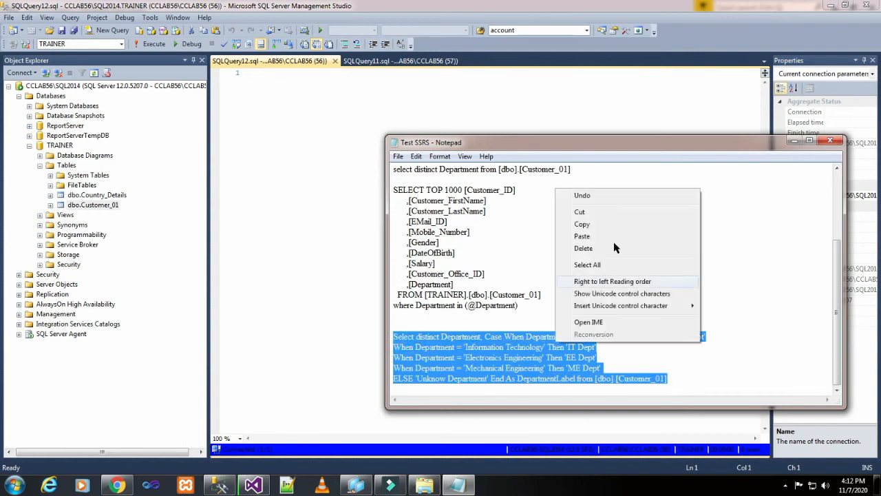
pyautogui.click(617, 230)
pyautogui.click(329, 153)
pyautogui.rightClick(330, 152)
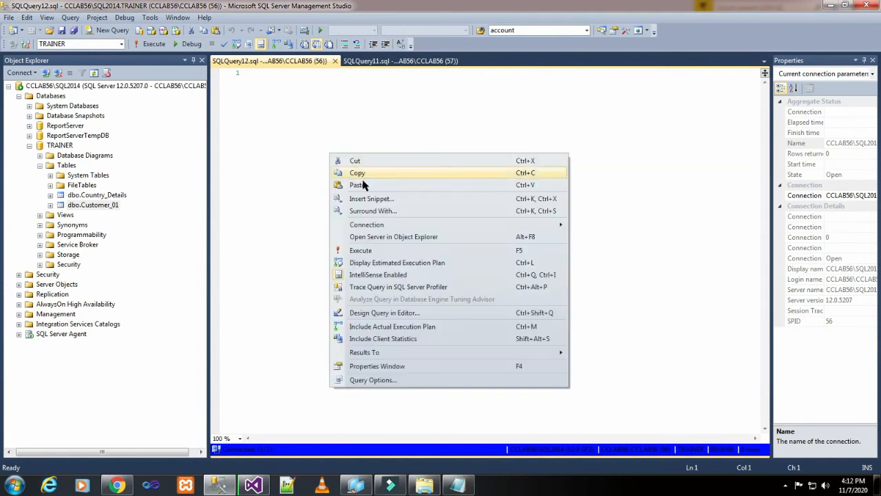
pyautogui.click(360, 183)
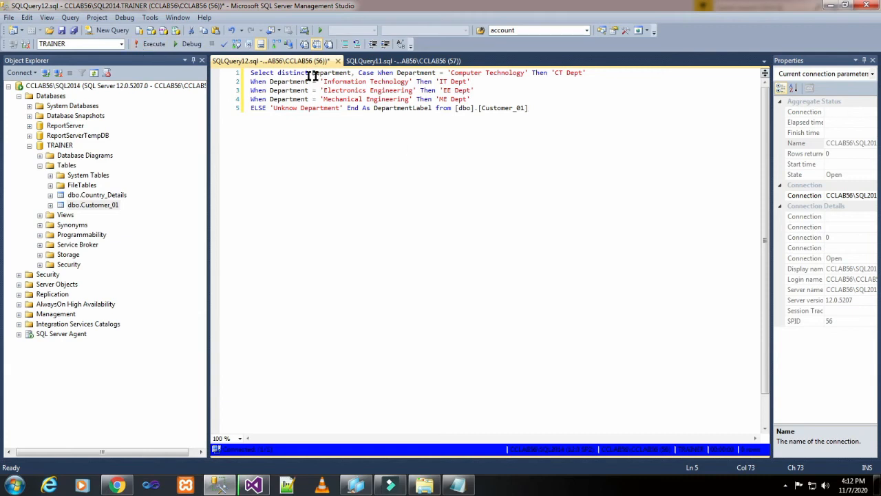
# - Examine the query's distinct Department column, the CASE condition and short label for each department, and the ELSE value
pyautogui.moveTo(277, 73); pyautogui.dragTo(377, 73)
pyautogui.click(394, 108)
pyautogui.click(417, 132)
pyautogui.moveTo(532, 72); pyautogui.dragTo(550, 73)
pyautogui.click(553, 195)
pyautogui.moveTo(451, 73); pyautogui.dragTo(523, 73)
pyautogui.click(545, 101)
pyautogui.click(542, 184)
pyautogui.moveTo(324, 81); pyautogui.dragTo(459, 82)
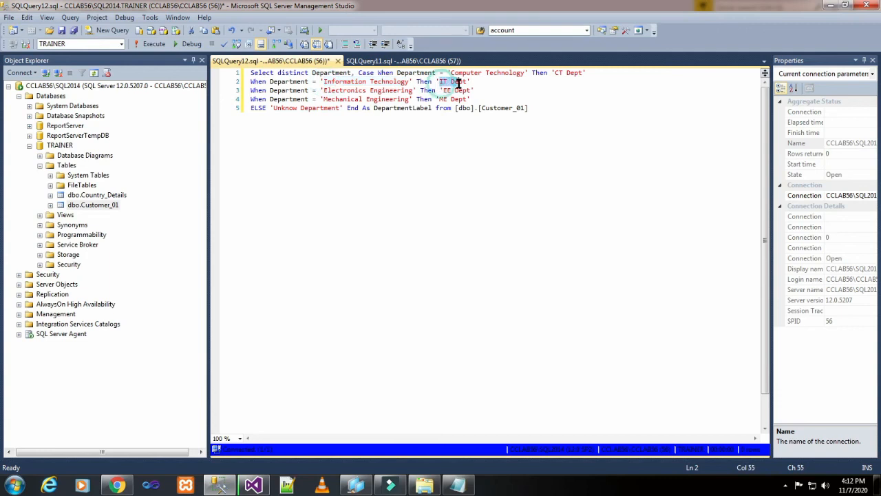
pyautogui.moveTo(327, 90); pyautogui.dragTo(466, 90)
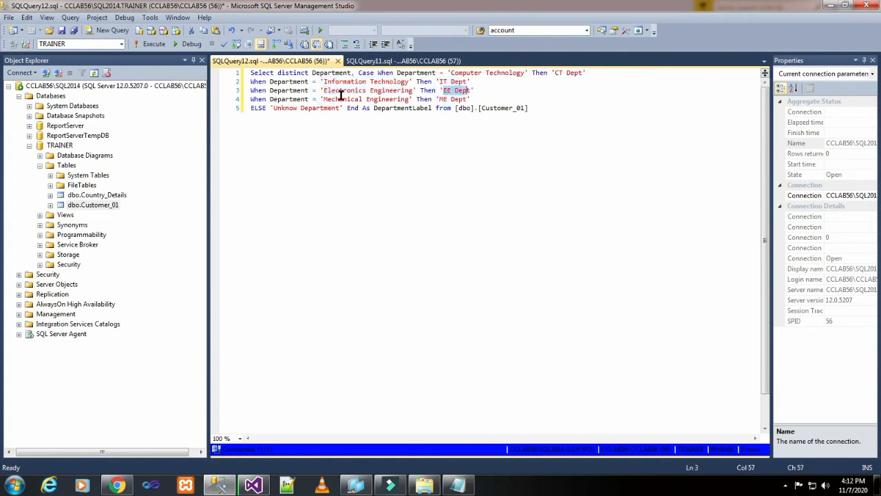
pyautogui.moveTo(324, 99); pyautogui.dragTo(465, 99)
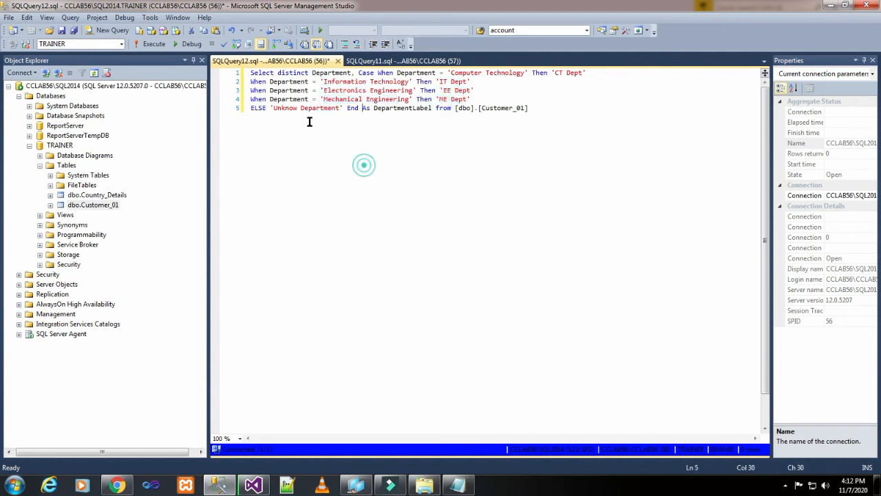
pyautogui.moveTo(273, 108); pyautogui.dragTo(332, 110)
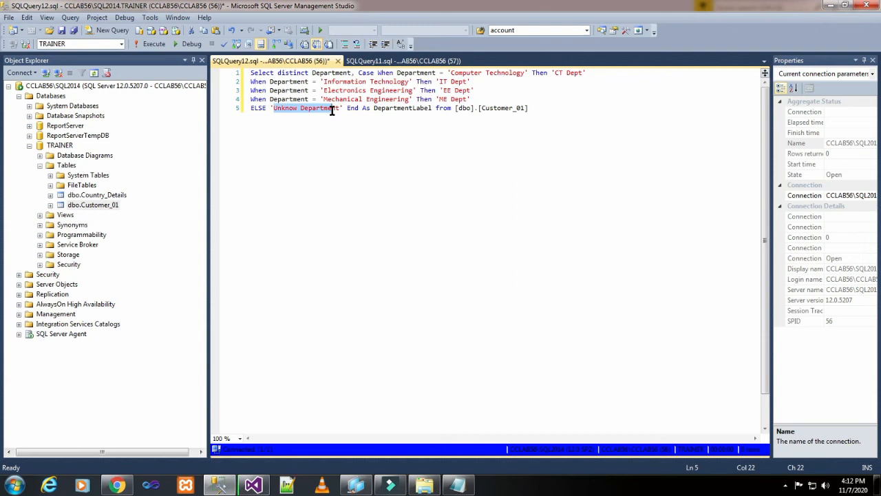
pyautogui.click(370, 173)
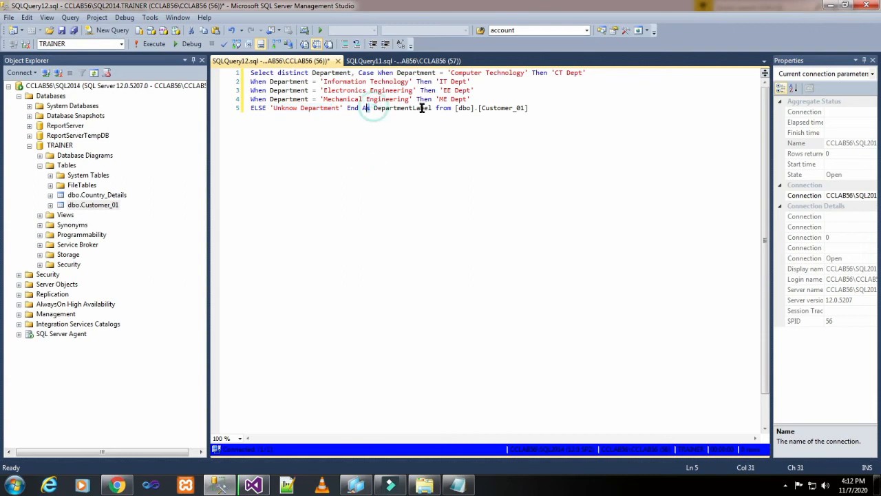
# - Undo the accidental edit to the query's DepartmentLabel alias and execute the query on Customer_01
pyautogui.click(382, 161)
pyautogui.click(250, 73)
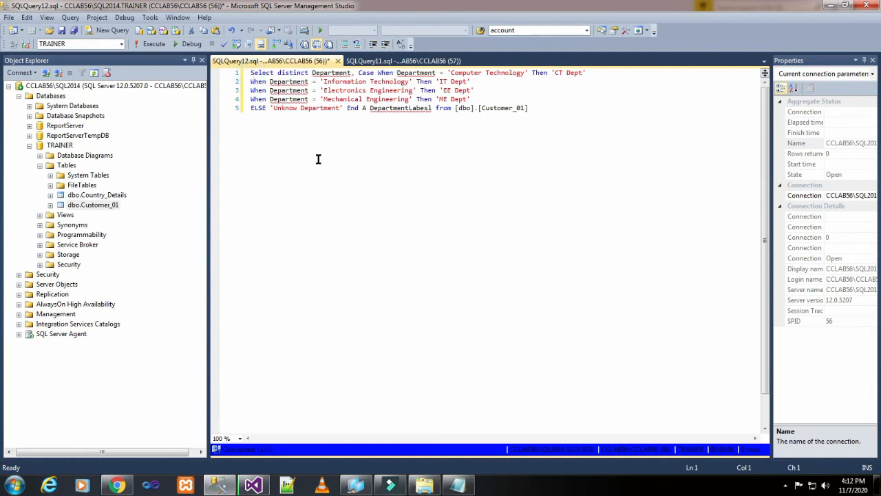
pyautogui.hotkey('ctrl', 'z')
pyautogui.click(419, 191)
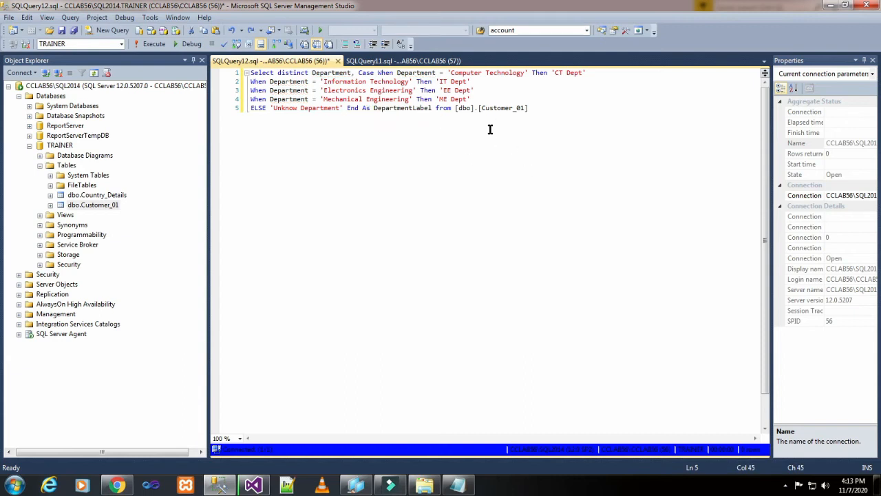
pyautogui.click(152, 43)
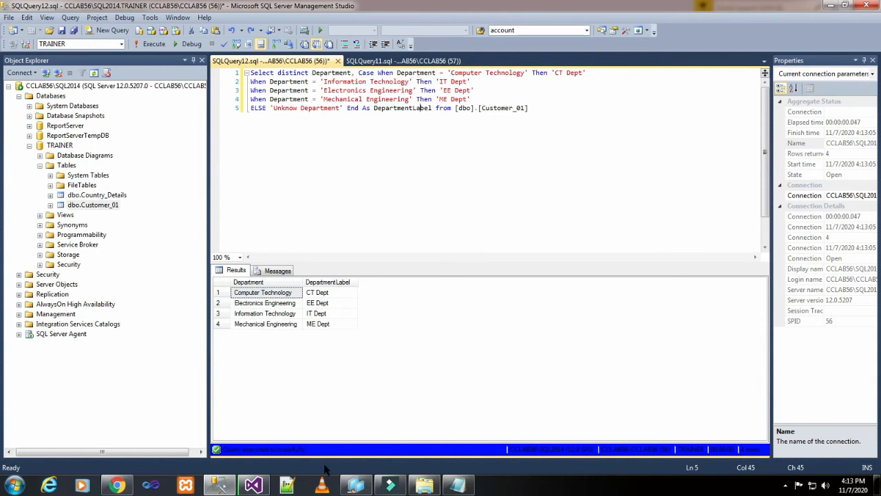
# - Switch to Visual Studio, check the Department parameter's input in the report preview and return to the design
pyautogui.click(254, 485)
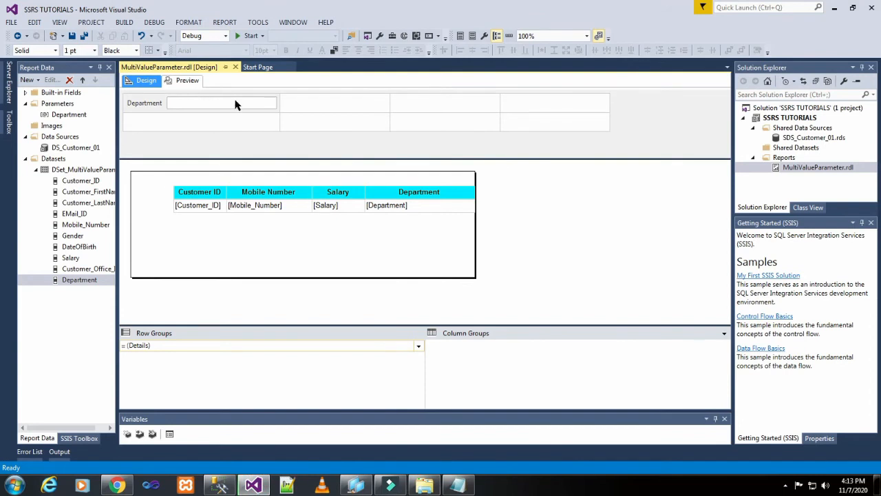
pyautogui.click(186, 81)
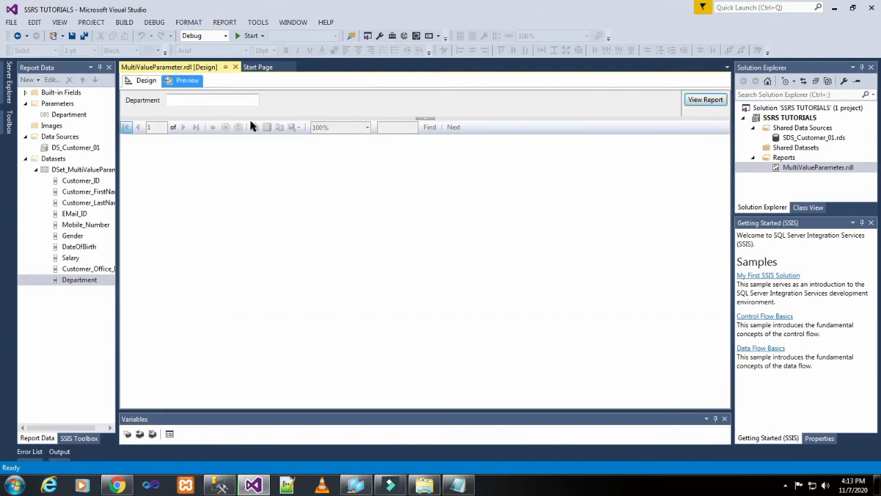
pyautogui.click(145, 81)
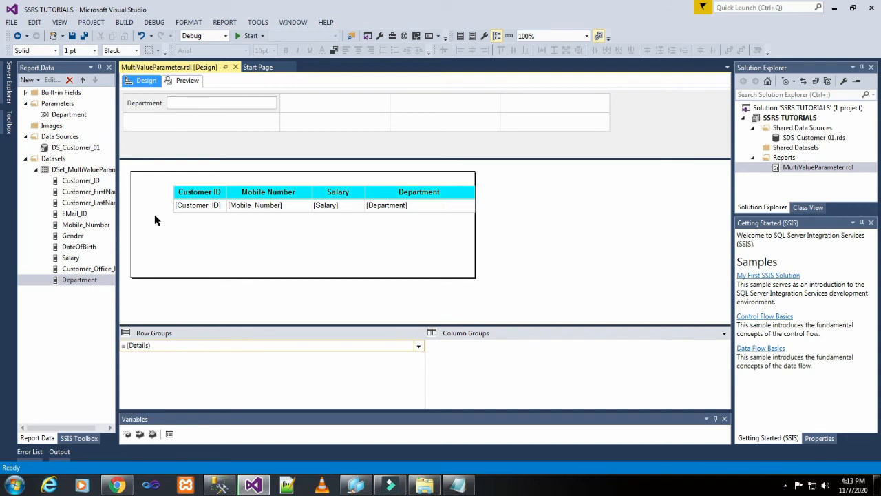
# - Start adding a dataset to the report and name it DSet_MultiValueParameterDepartmentLable
pyautogui.click(55, 159)
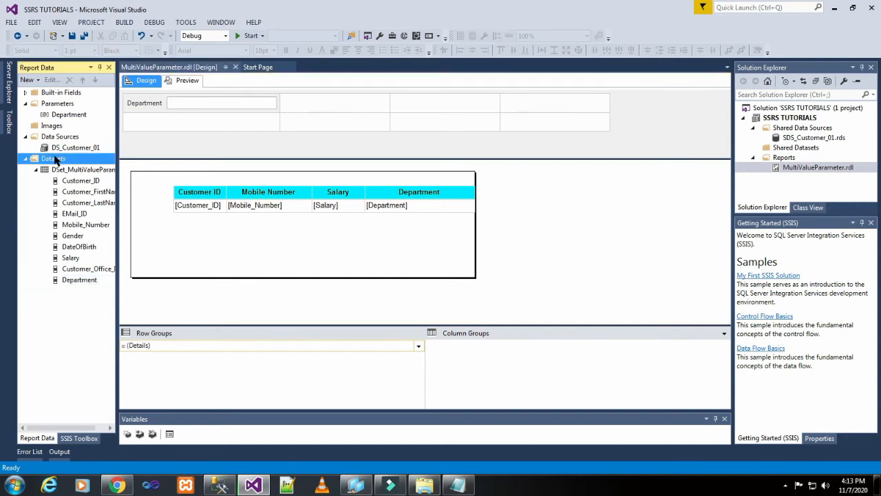
pyautogui.rightClick(61, 158)
pyautogui.click(66, 163)
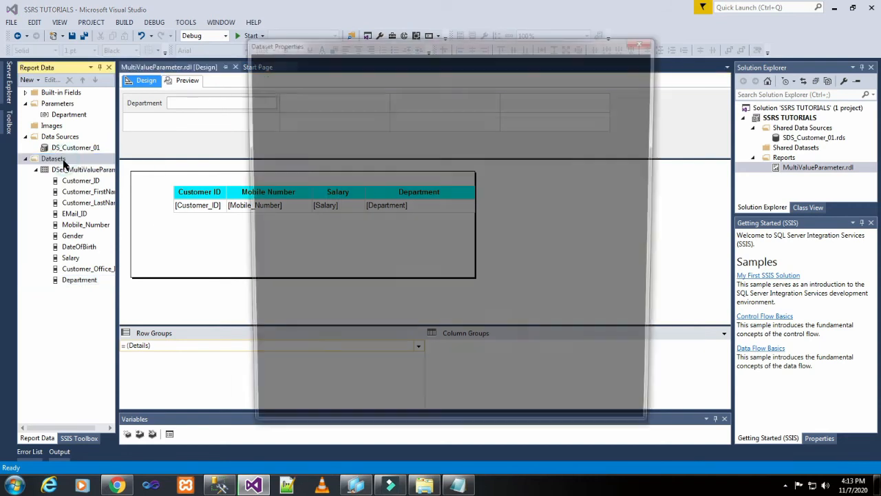
pyautogui.click(377, 112)
pyautogui.doubleClick(378, 112)
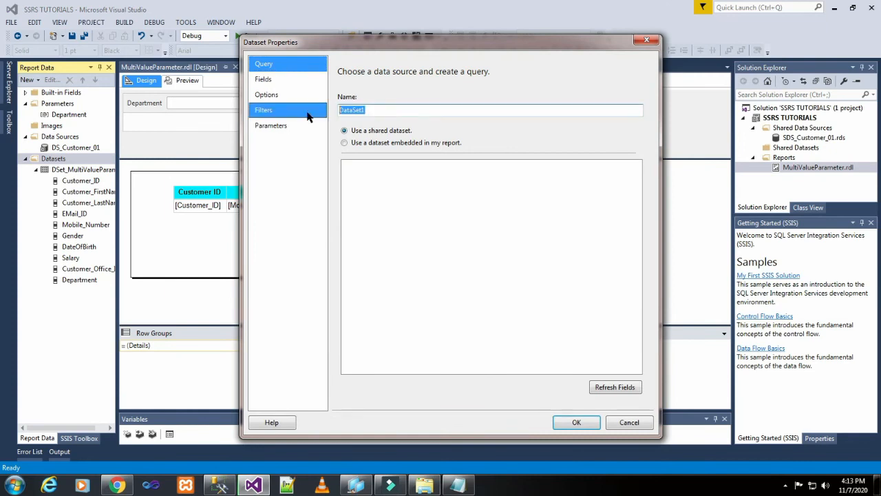
pyautogui.write('DSet_Mul')
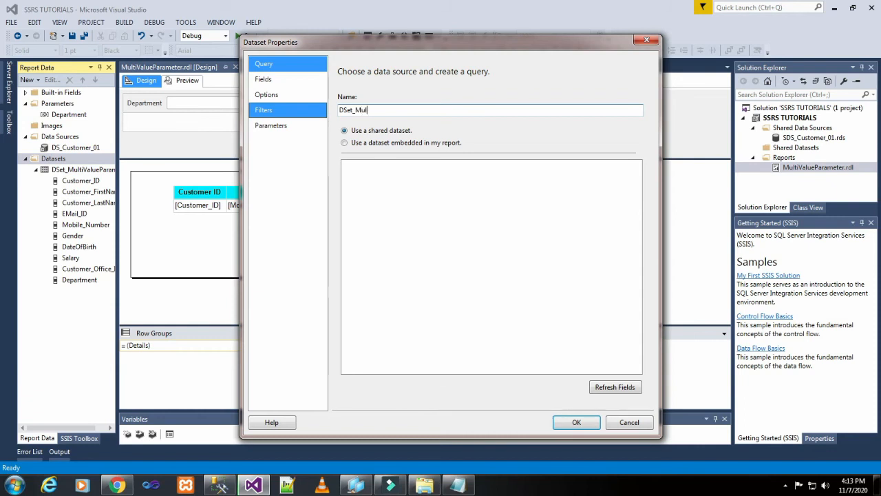
pyautogui.write('tiValueParameterDe')
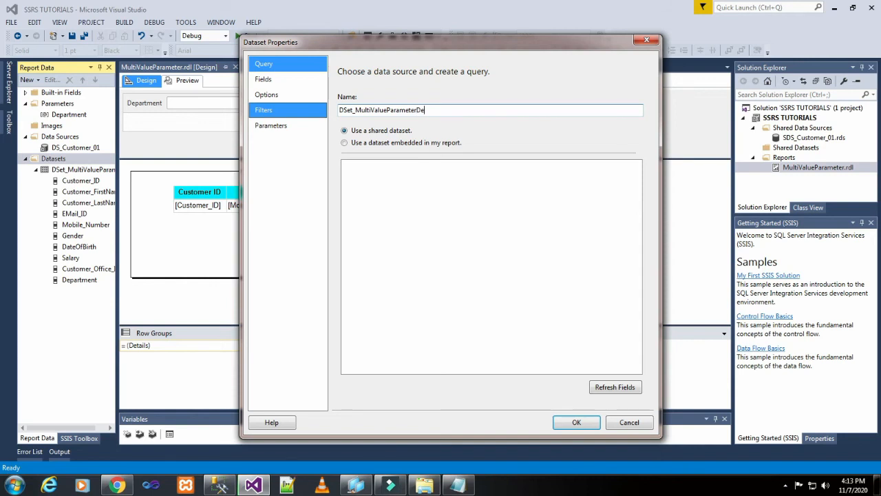
pyautogui.write('partmentLable')
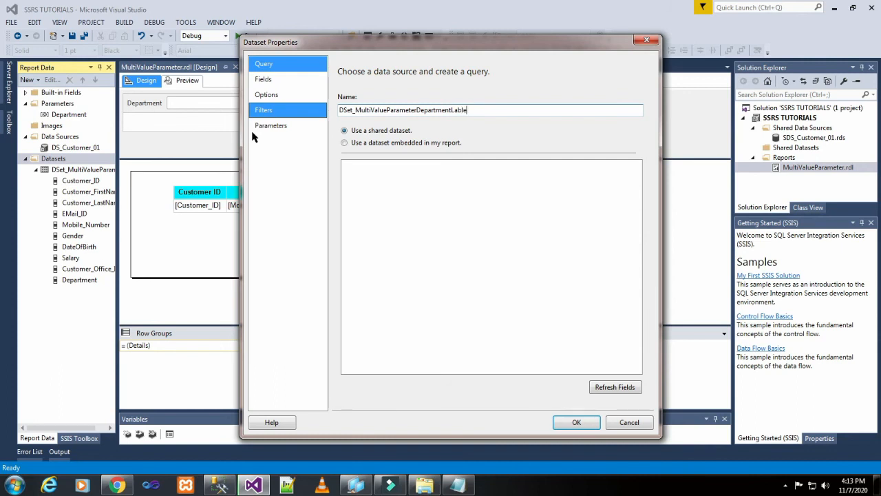
# - Make the new dataset embedded in the report and use DS_Customer_01 as its data source
pyautogui.click(365, 142)
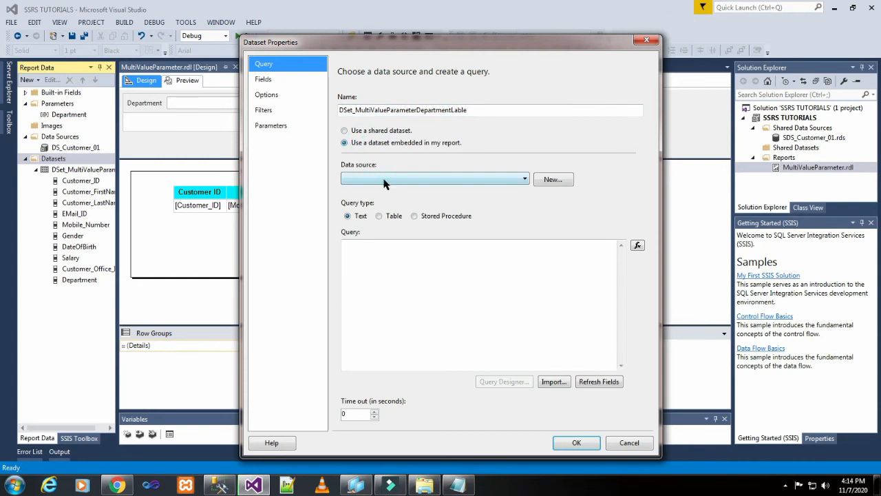
pyautogui.click(384, 179)
pyautogui.click(390, 188)
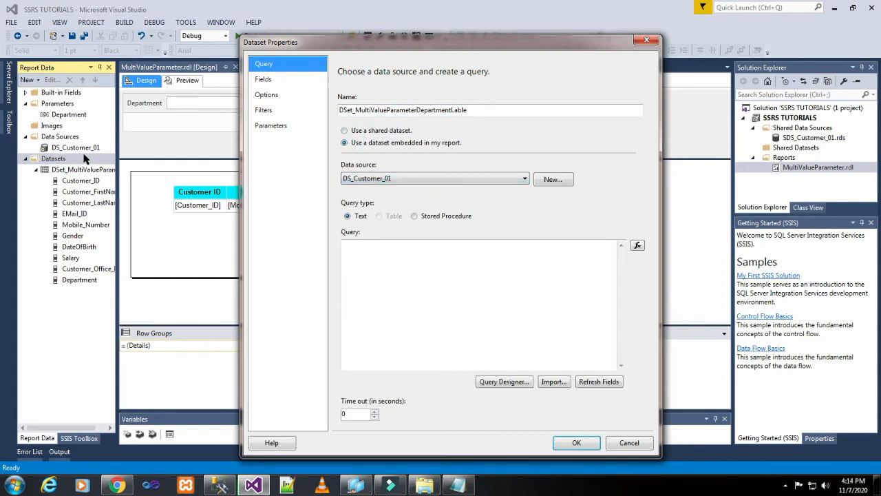
# - Copy the distinct Department query with the CASE-based DepartmentLabel from Notepad into the dataset's query and save the dataset
pyautogui.click(362, 253)
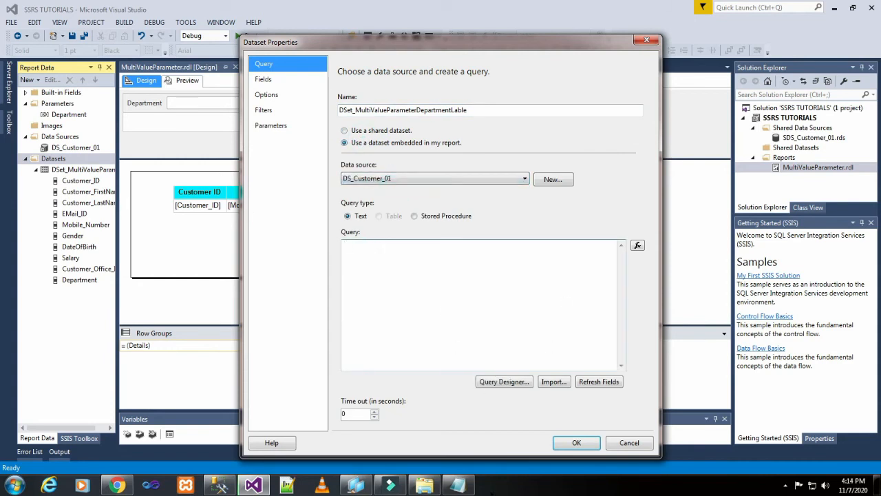
pyautogui.click(457, 486)
pyautogui.rightClick(486, 381)
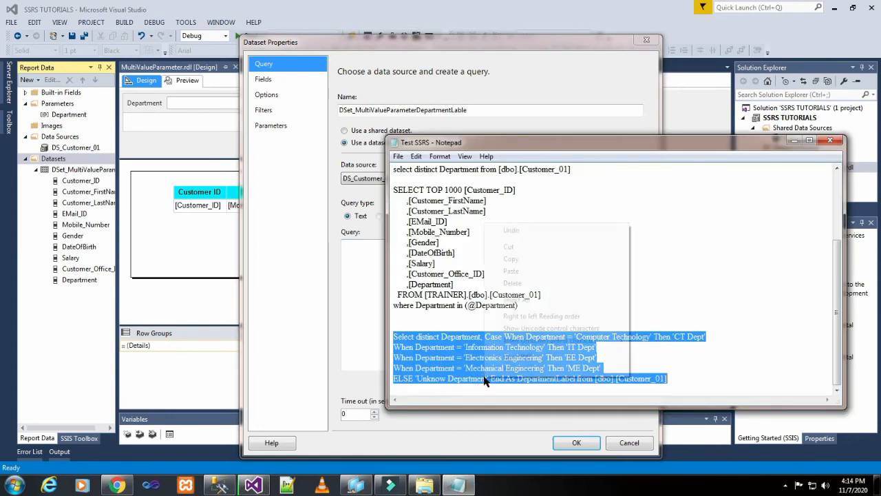
pyautogui.click(533, 259)
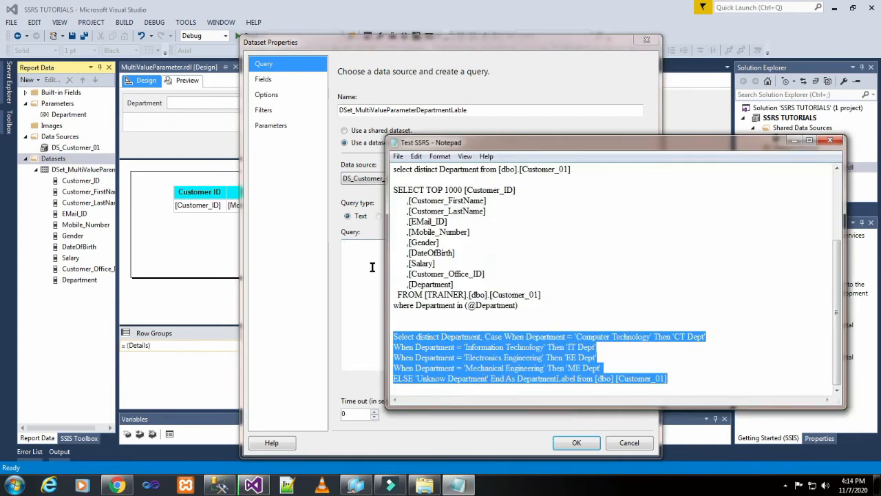
pyautogui.click(372, 267)
pyautogui.rightClick(372, 267)
pyautogui.click(404, 312)
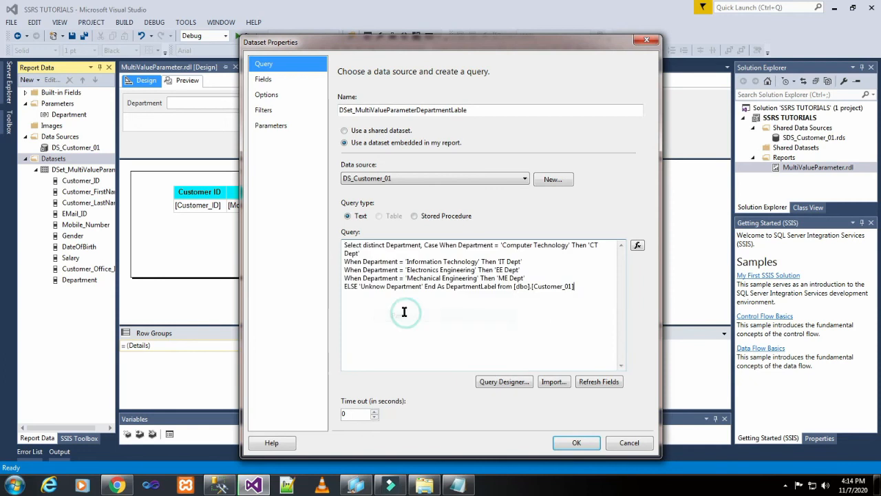
pyautogui.click(575, 444)
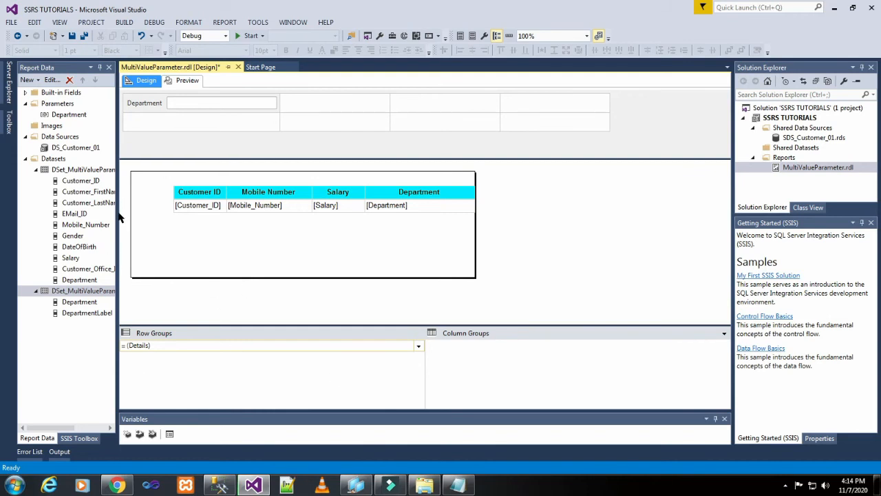
# - Allow multiple values for the Department report parameter
pyautogui.moveTo(67, 428); pyautogui.dragTo(77, 428)
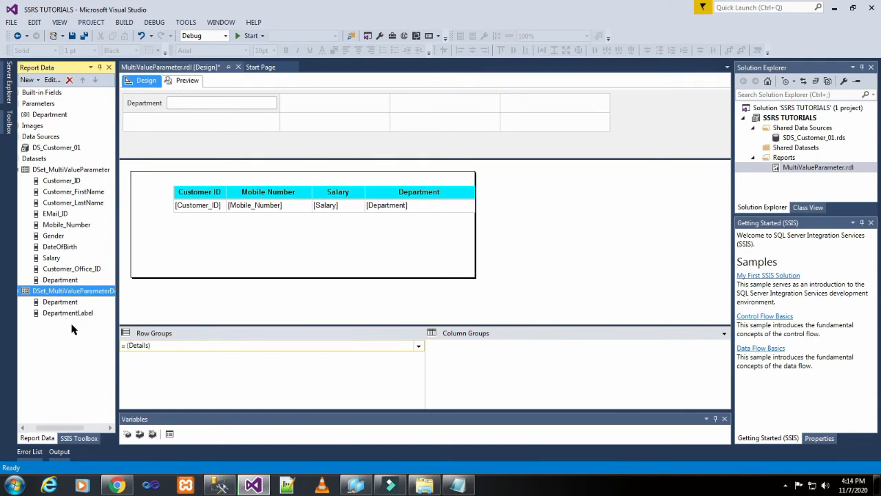
pyautogui.click(141, 73)
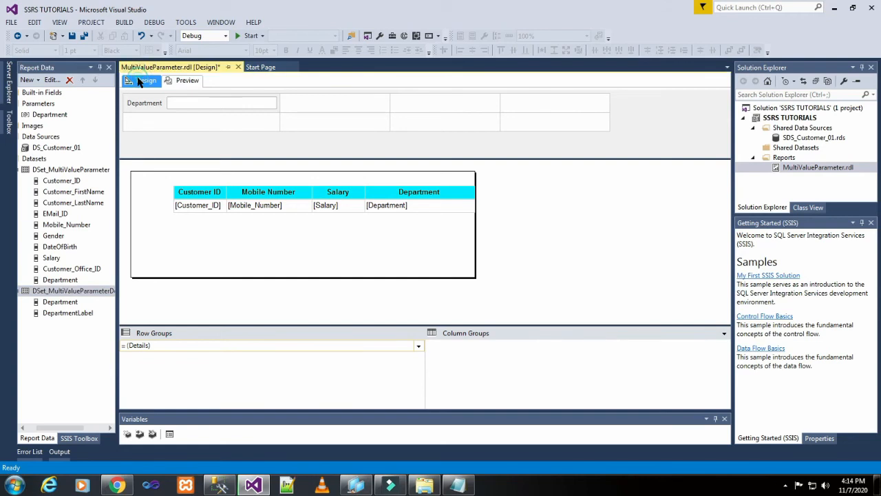
pyautogui.click(73, 427)
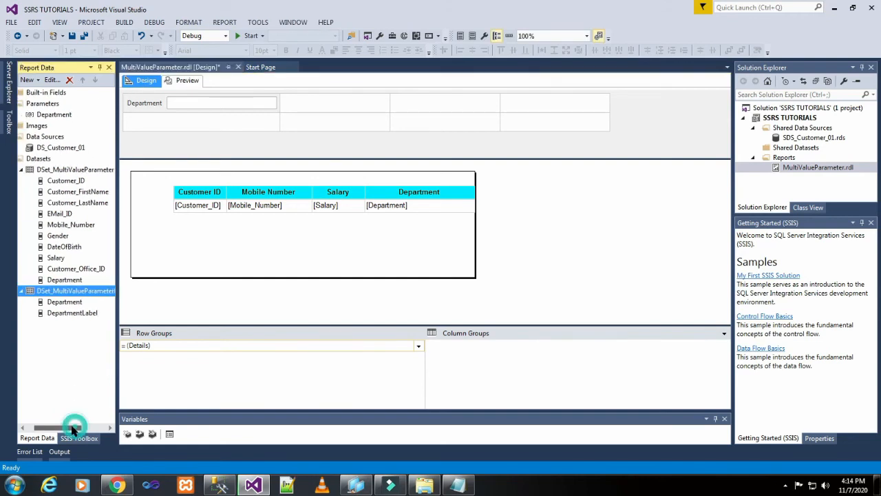
pyautogui.doubleClick(59, 115)
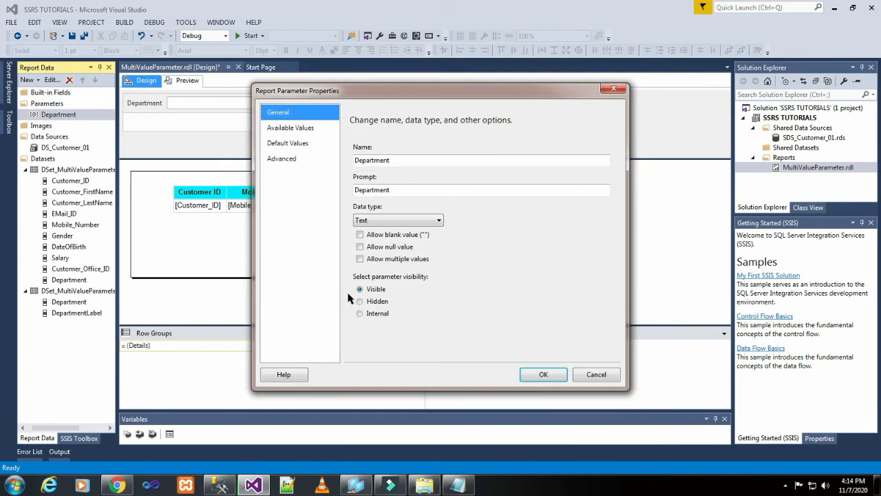
pyautogui.click(378, 259)
pyautogui.click(542, 379)
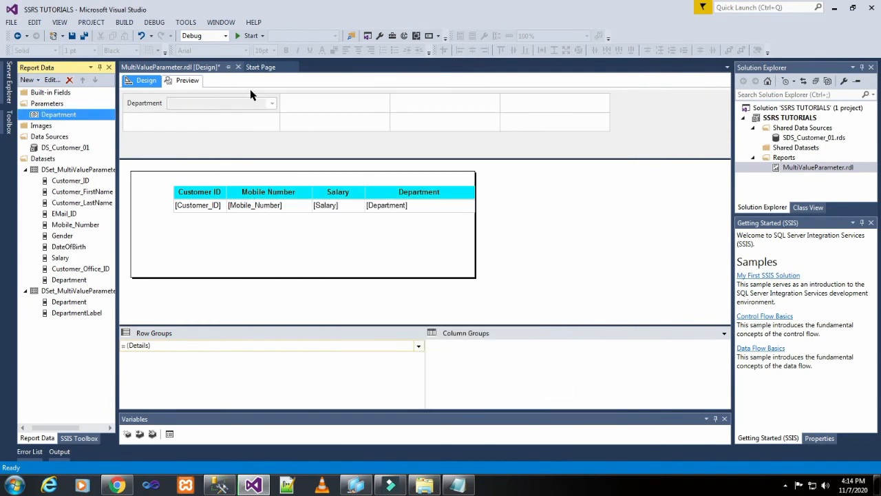
# - Preview the report for the Computer Technology department, copying the department name from the Notepad notes into the Department parameter
pyautogui.click(187, 80)
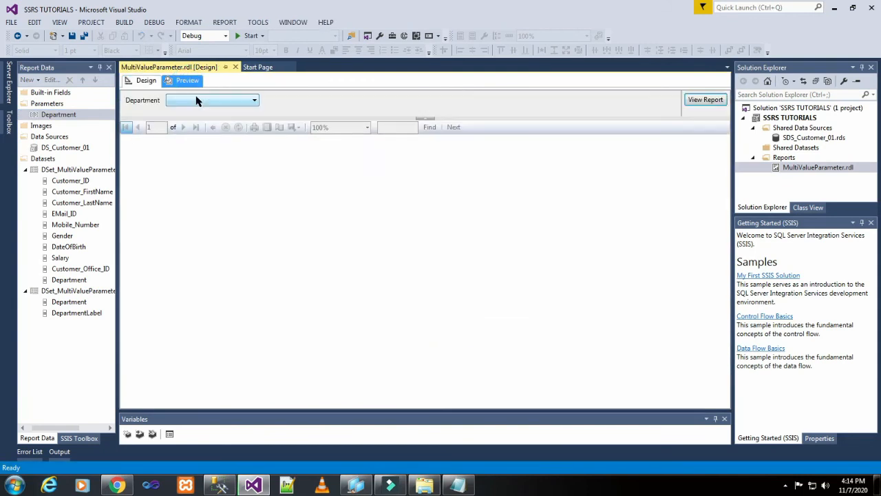
pyautogui.click(221, 100)
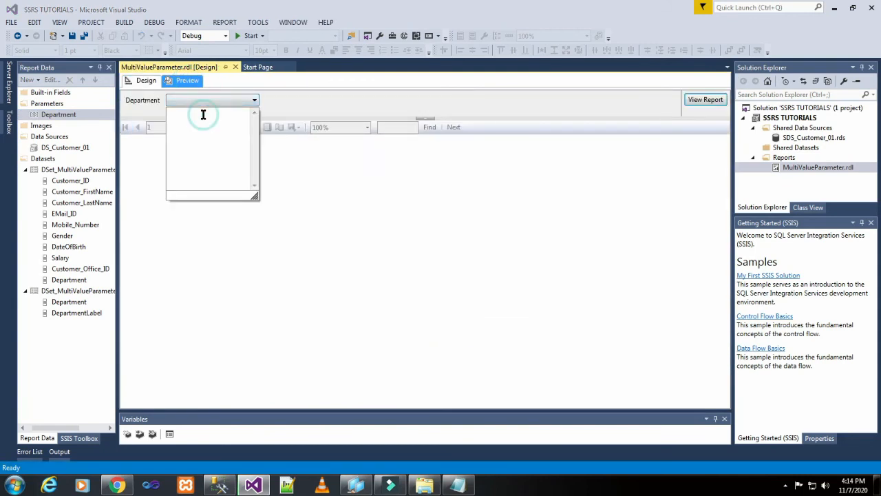
pyautogui.click(457, 485)
pyautogui.click(593, 236)
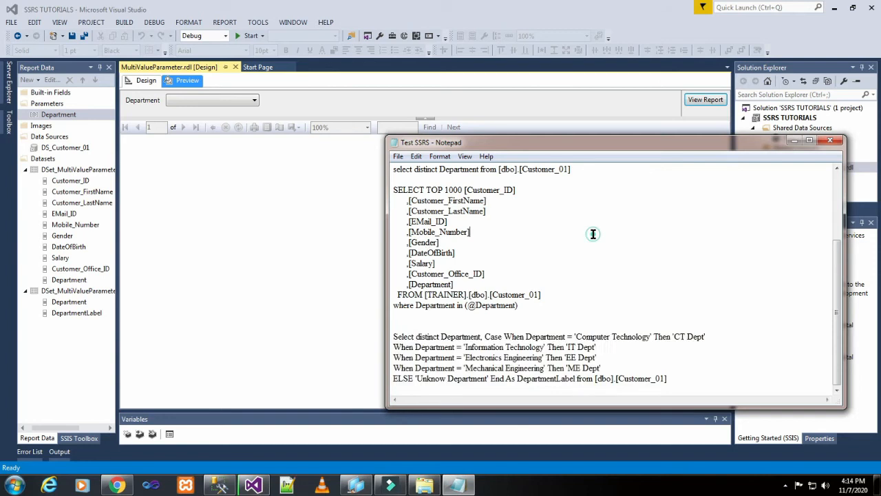
pyautogui.scroll(3, 593, 235)
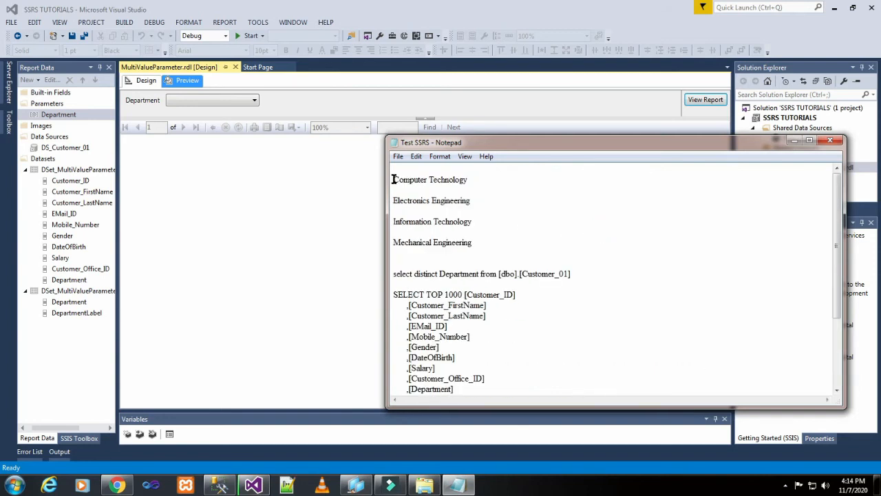
pyautogui.moveTo(394, 180); pyautogui.dragTo(463, 181)
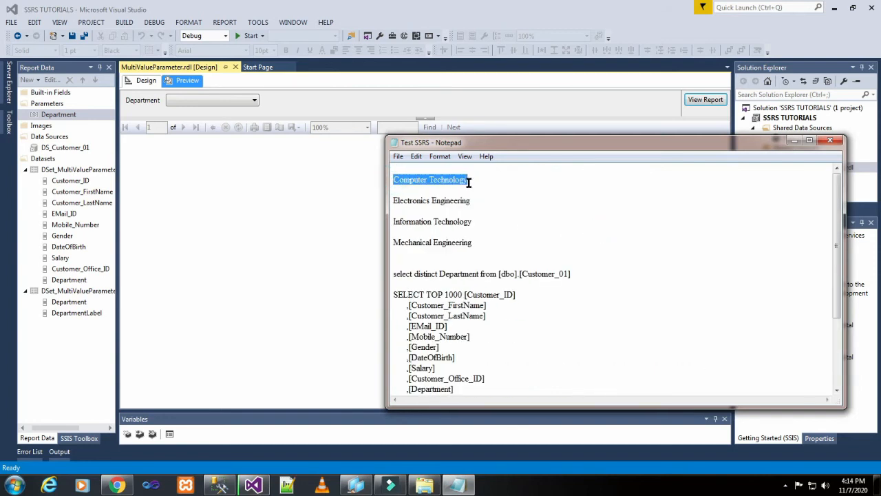
pyautogui.hotkey('ctrl', 'c')
pyautogui.click(191, 100)
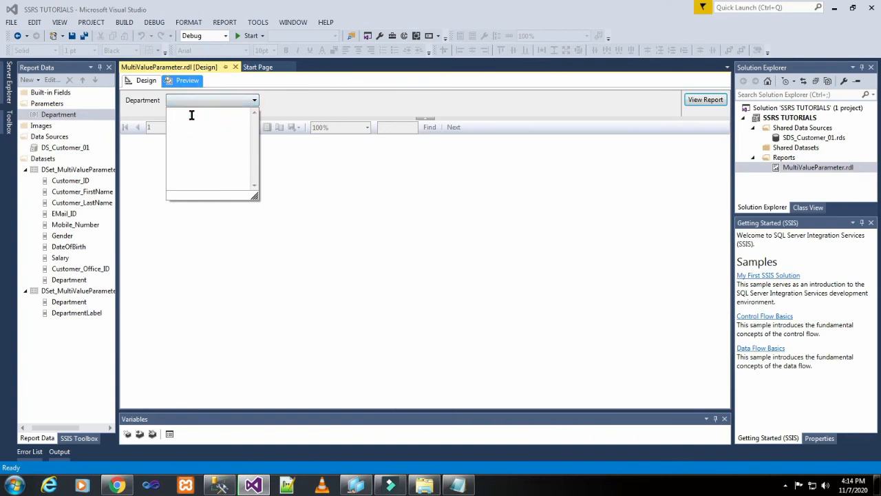
pyautogui.hotkey('ctrl', 'v')
pyautogui.click(392, 228)
pyautogui.click(706, 100)
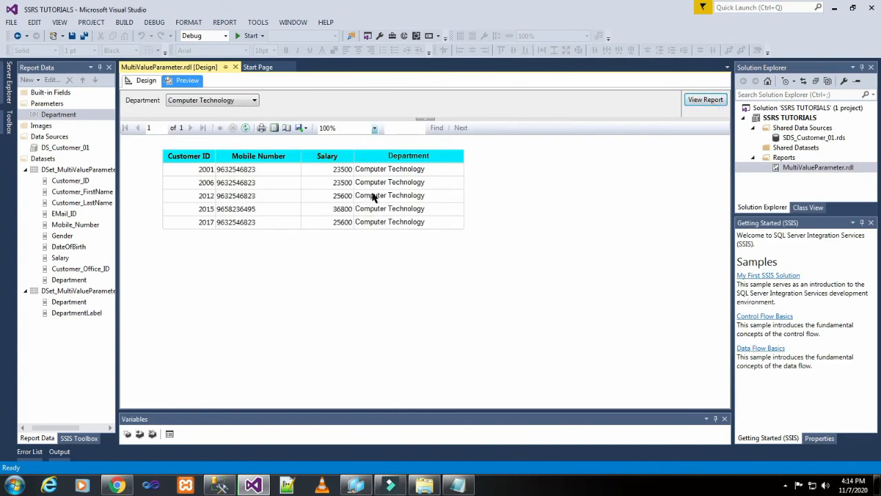
# - Add Electronics Engineering from the Notepad notes as a second Department value and run the report preview again
pyautogui.click(457, 486)
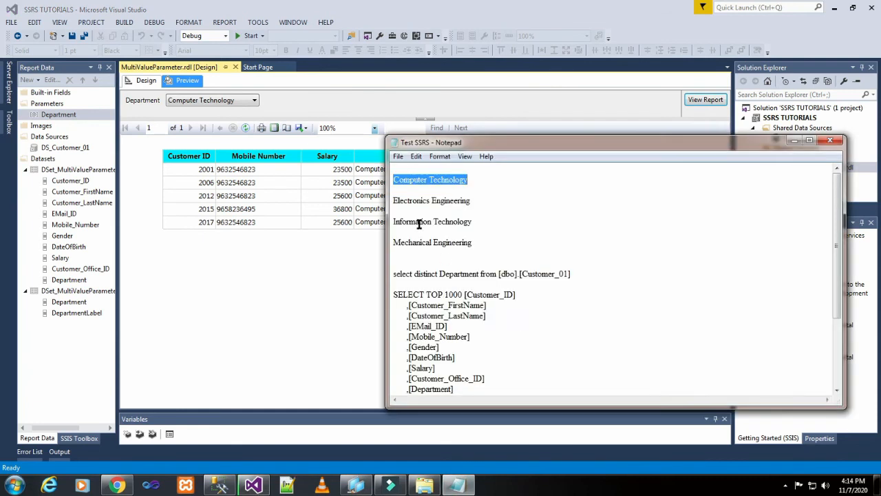
pyautogui.moveTo(394, 204); pyautogui.dragTo(471, 206)
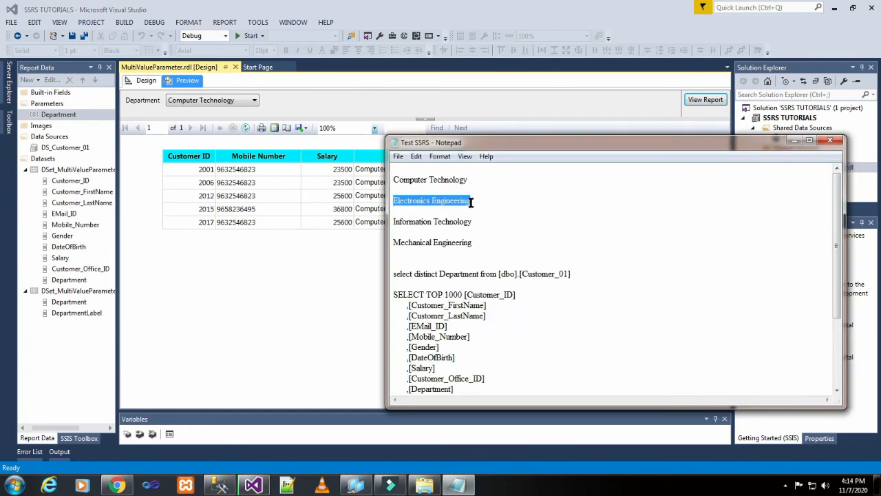
pyautogui.click(276, 252)
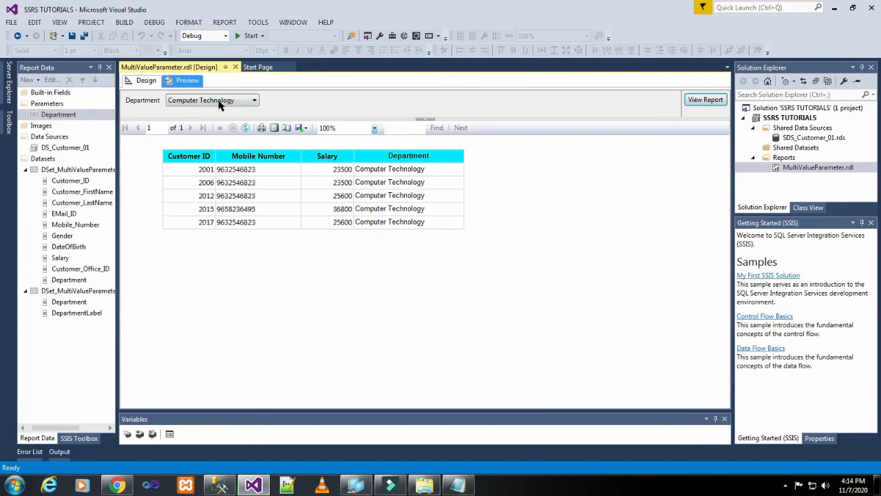
pyautogui.click(222, 101)
pyautogui.click(226, 114)
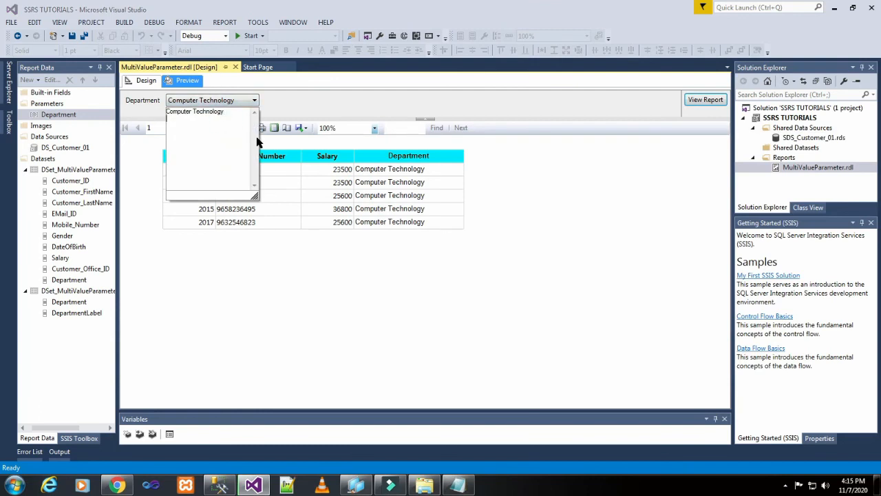
pyautogui.hotkey('ctrl', 'v')
pyautogui.click(360, 257)
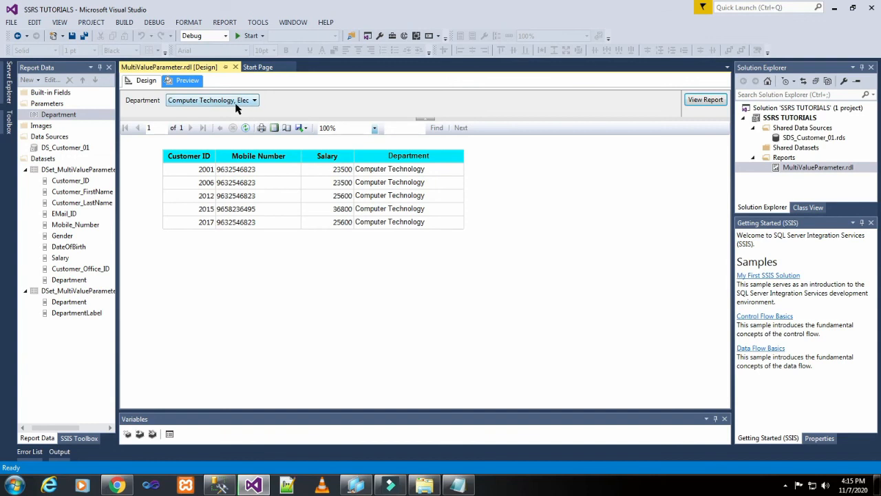
pyautogui.click(692, 101)
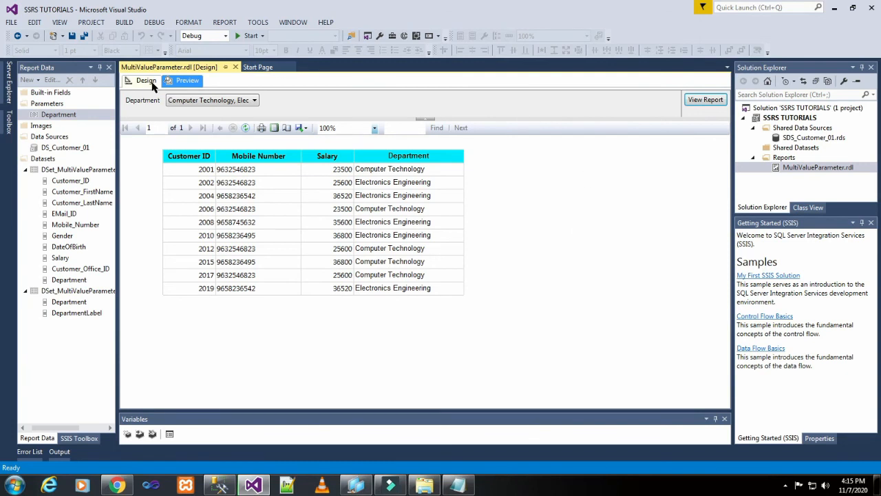
# - Return to the report design and have the Department parameter's available values come from a query on dataset DSet_MultiValueParameterDepartmentLable
pyautogui.click(146, 80)
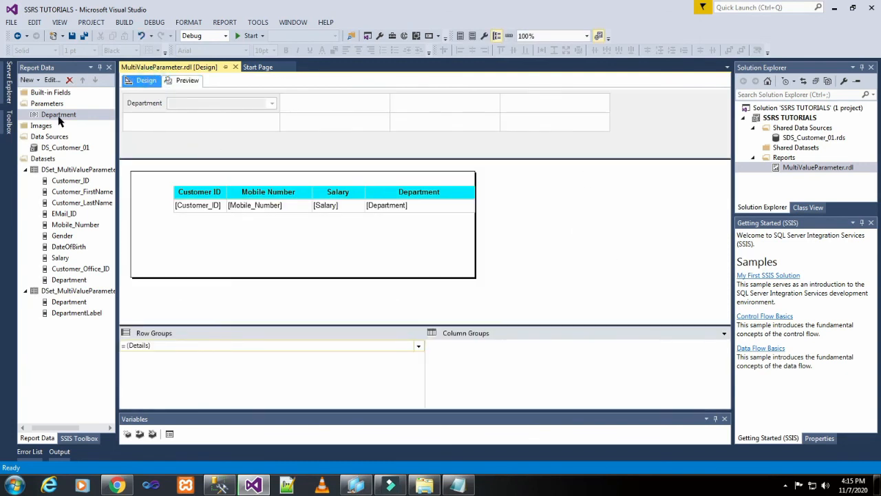
pyautogui.rightClick(60, 120)
pyautogui.click(89, 137)
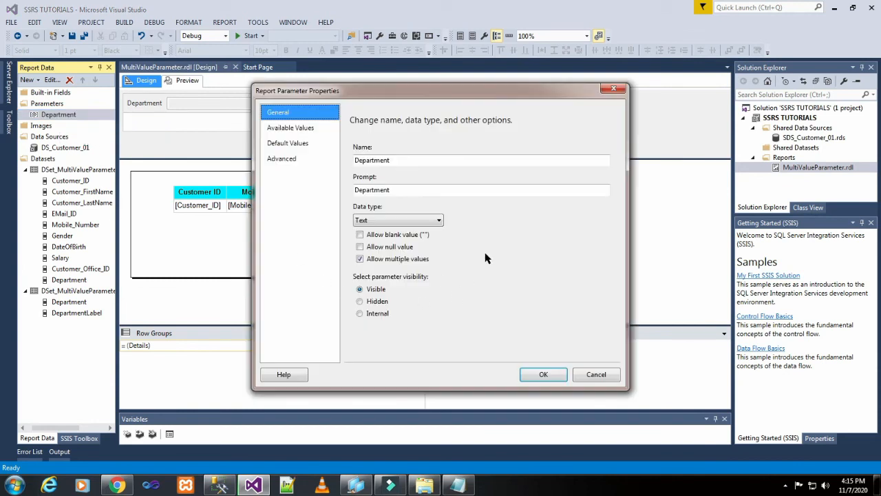
pyautogui.click(279, 130)
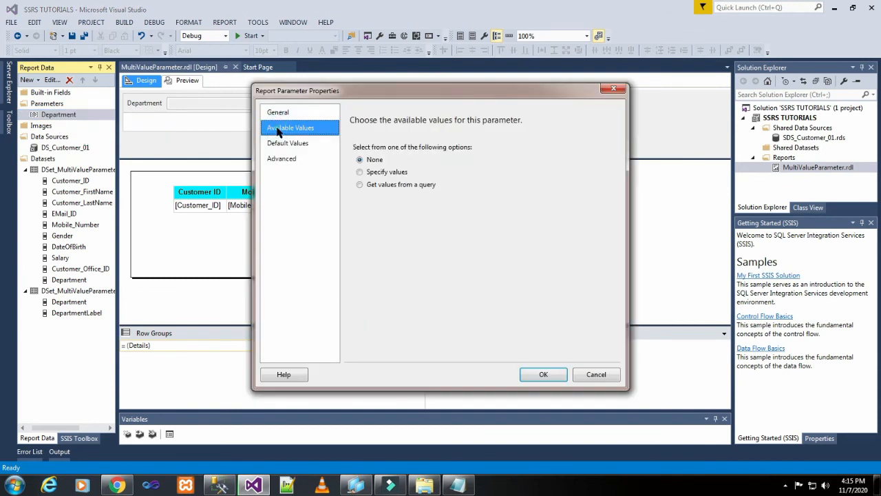
pyautogui.click(400, 187)
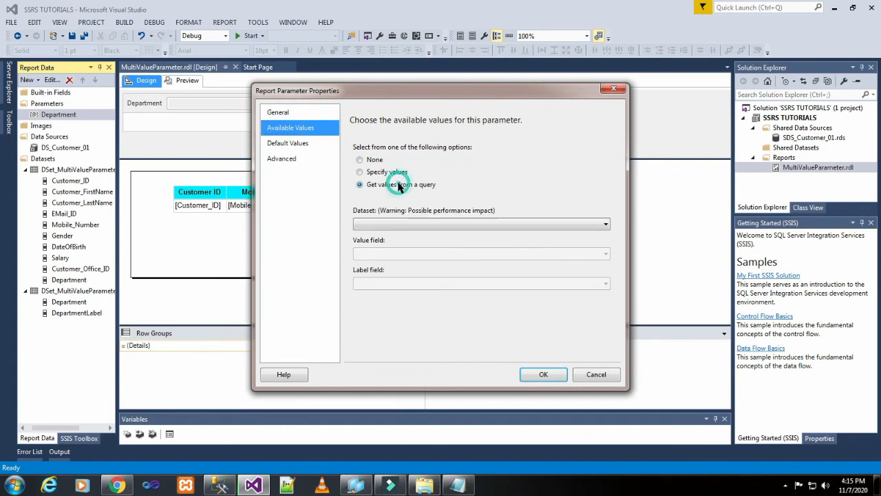
pyautogui.click(404, 225)
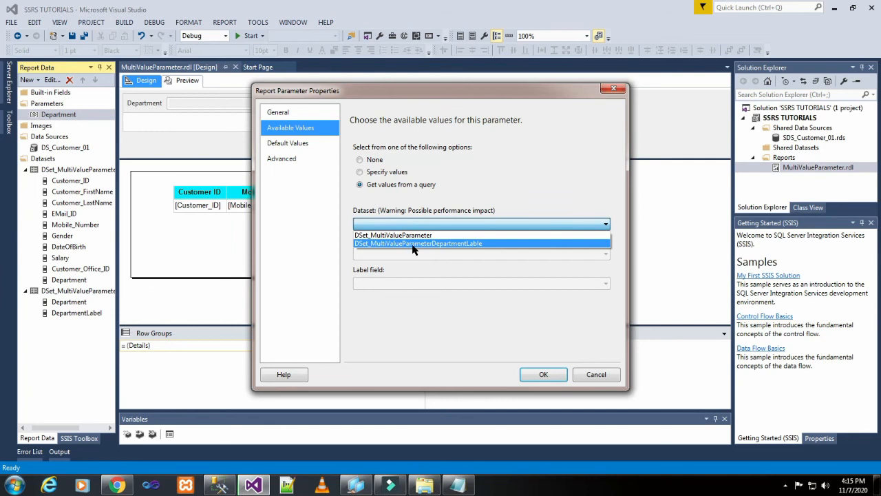
pyautogui.click(414, 244)
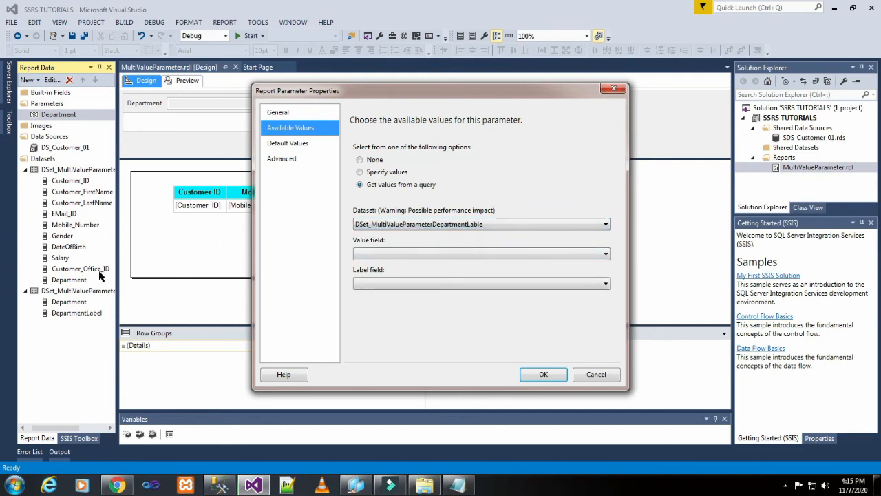
# - Set the available values' value field to Department and the label field to DepartmentLabel
pyautogui.click(398, 254)
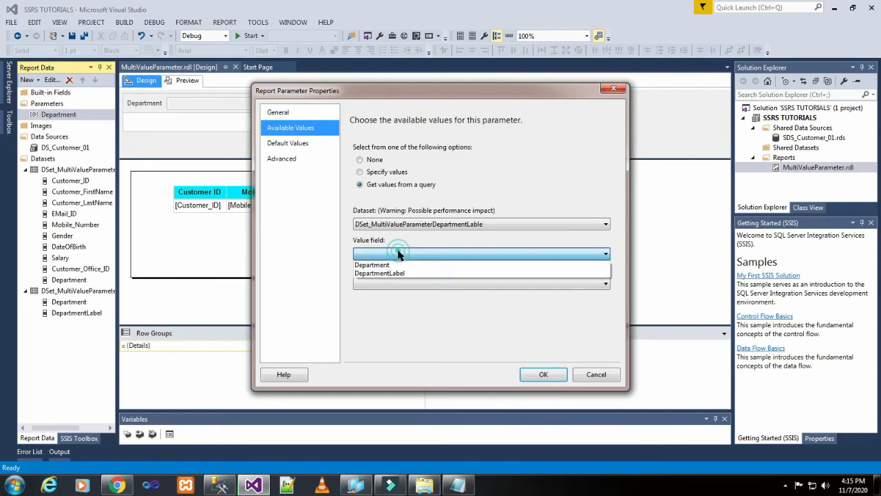
pyautogui.click(386, 265)
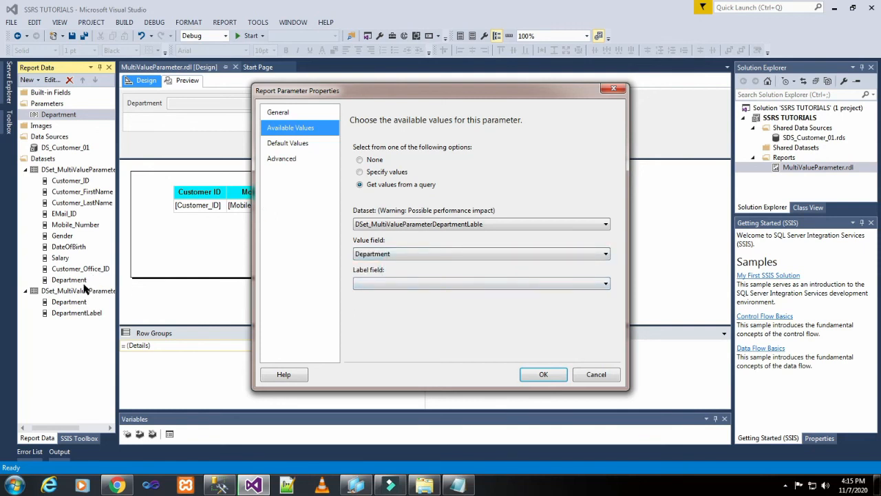
pyautogui.click(377, 284)
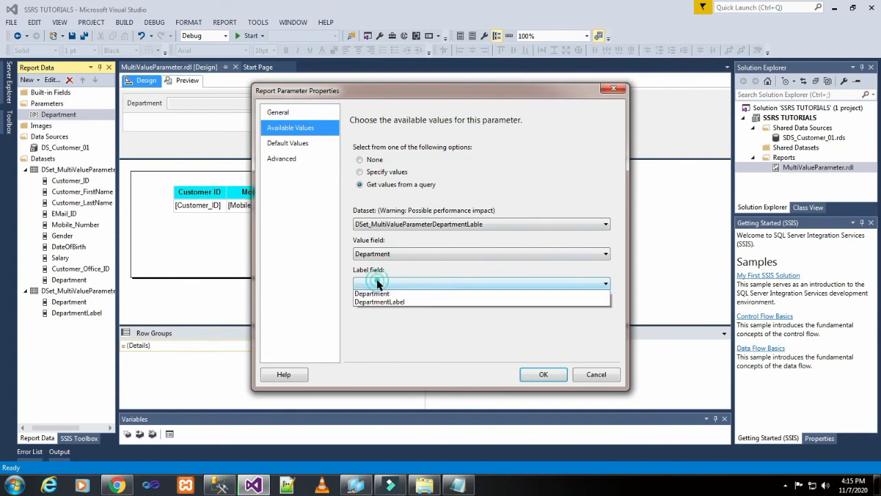
pyautogui.click(382, 304)
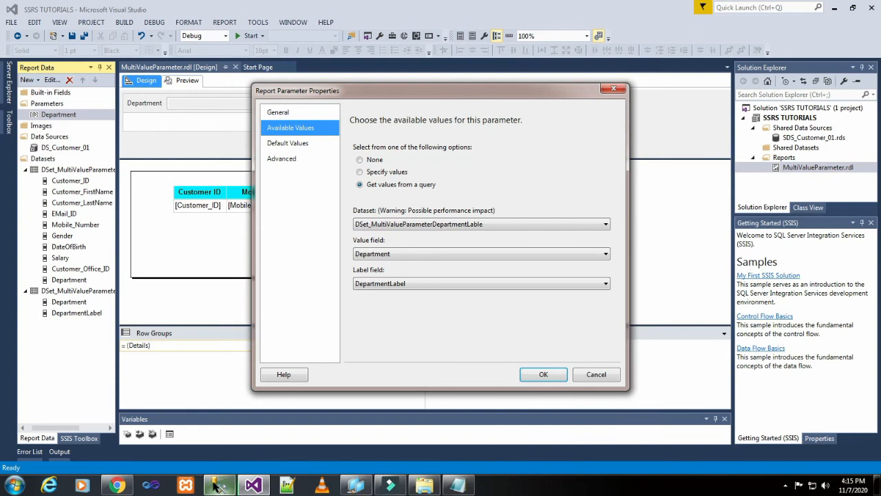
# - Check the DepartmentLabel alias in the Management Studio query, return to Visual Studio, accept the Department parameter's available values and save the report
pyautogui.click(220, 485)
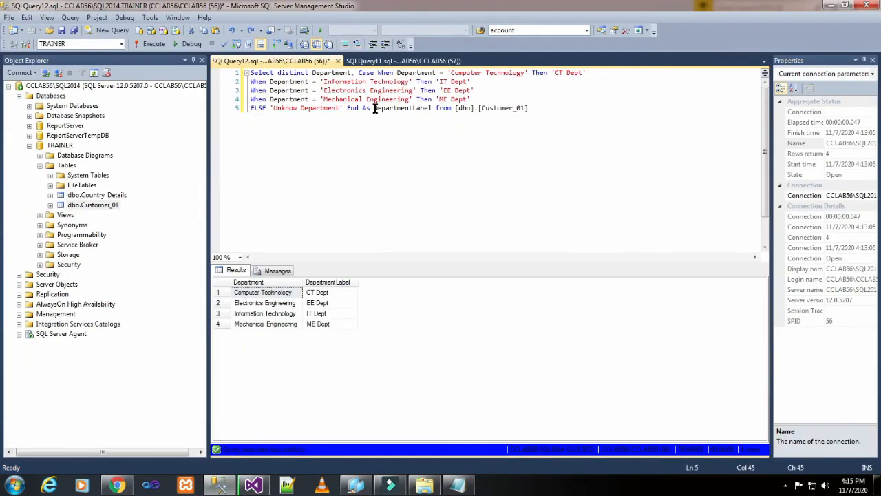
pyautogui.moveTo(376, 108); pyautogui.dragTo(433, 108)
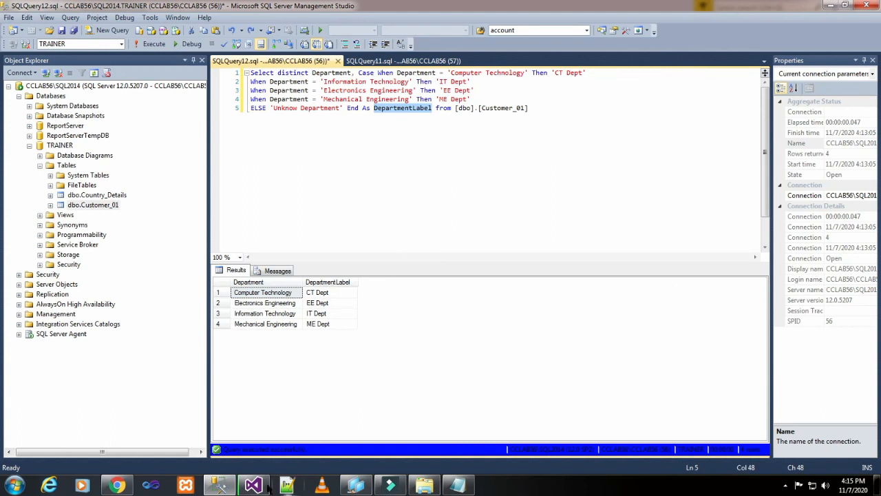
pyautogui.hotkey('alt', 'Tab')
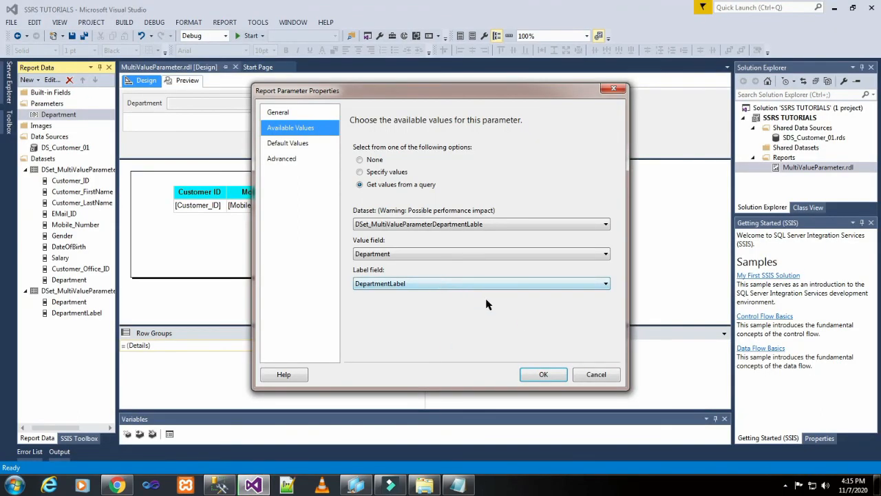
pyautogui.click(531, 376)
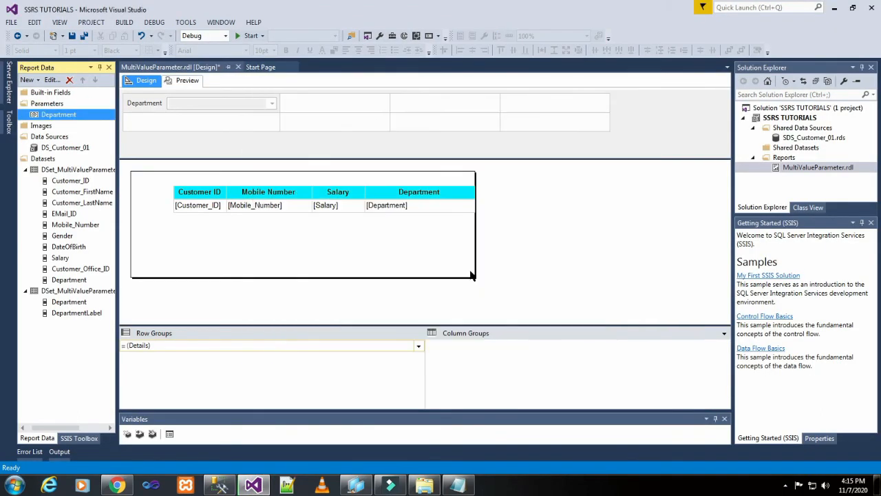
pyautogui.click(72, 35)
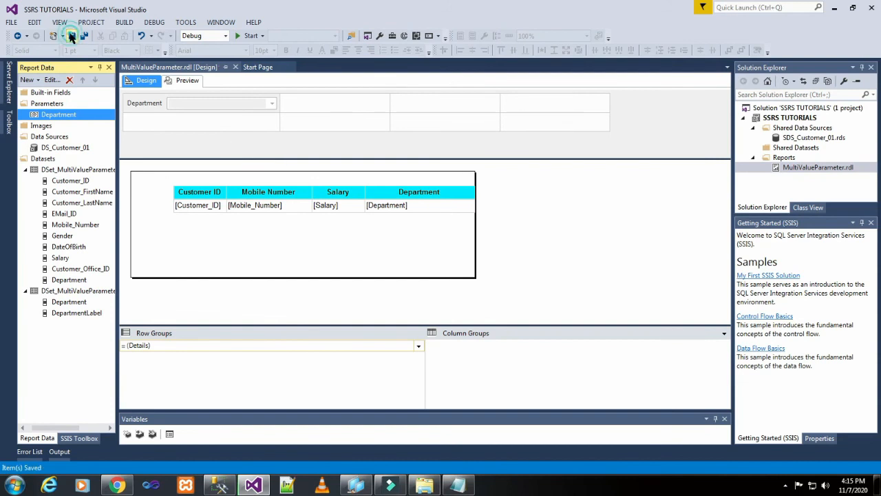
# - Preview the report with CT Dept as the selected Department value
pyautogui.click(188, 87)
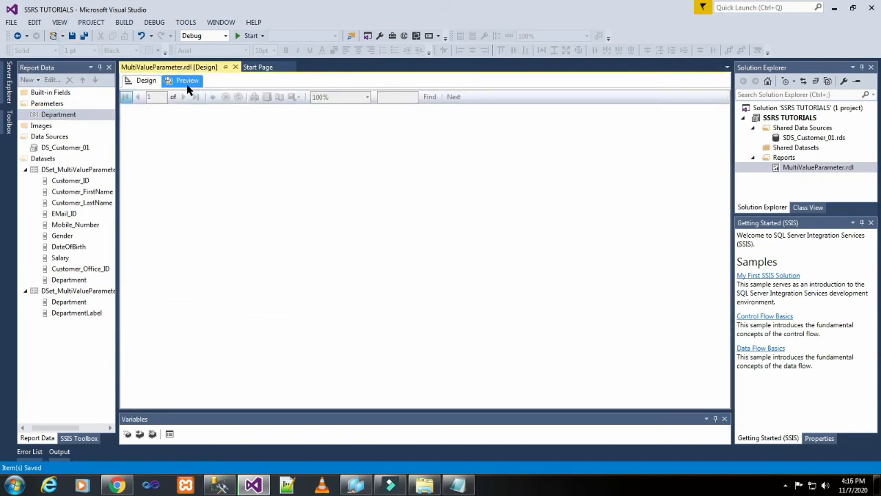
pyautogui.click(212, 99)
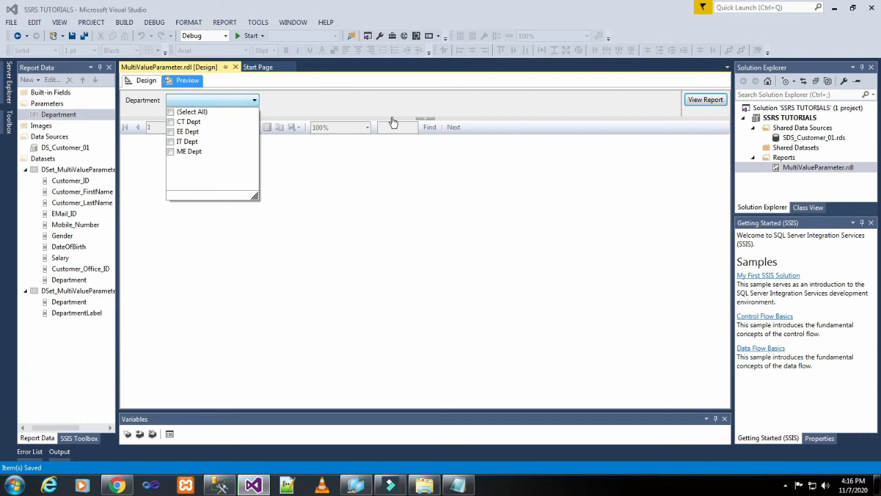
pyautogui.click(171, 122)
pyautogui.click(700, 98)
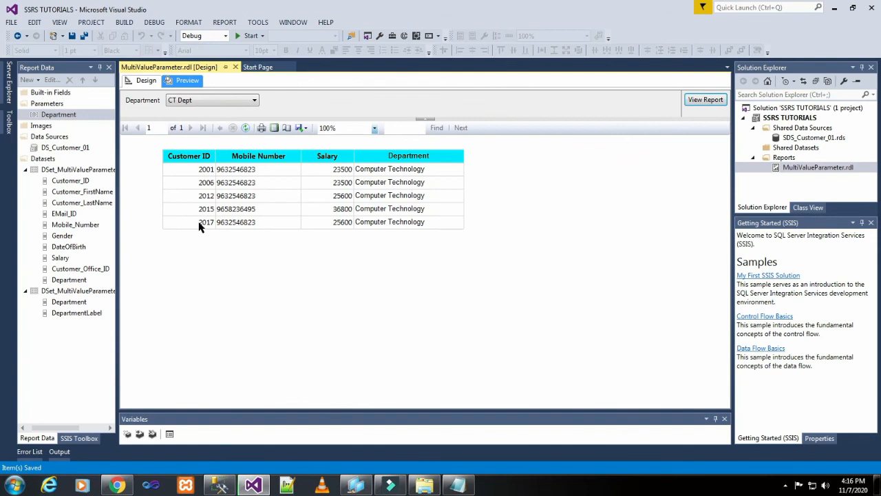
# - Add EE Dept to the selected departments and run the report preview again
pyautogui.click(222, 100)
pyautogui.click(170, 131)
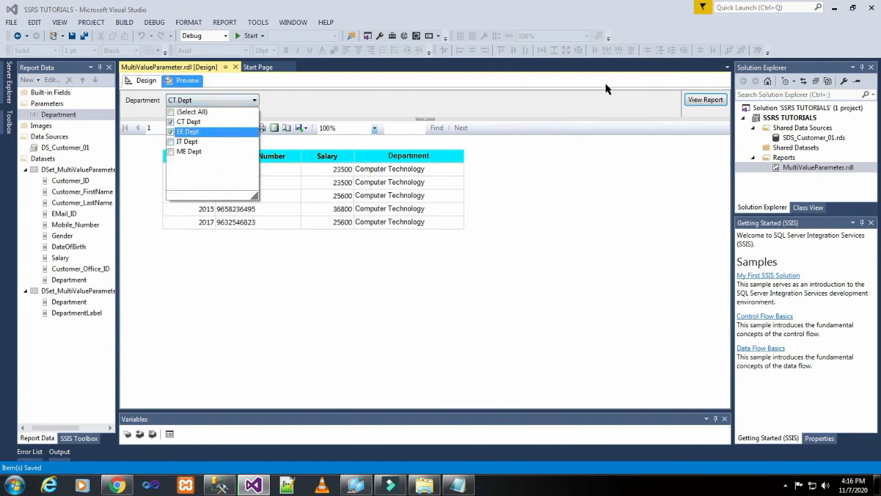
pyautogui.click(616, 99)
pyautogui.click(700, 99)
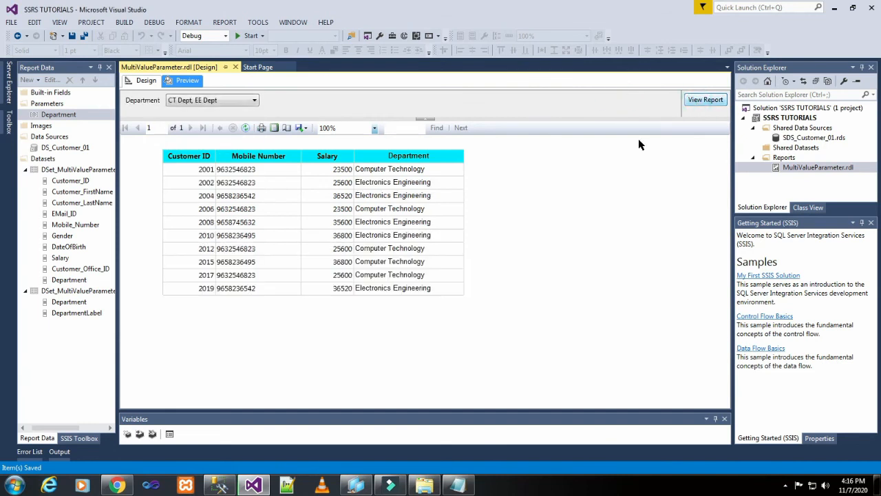
# - Add IT Dept to the Department selection and refresh the report preview
pyautogui.click(255, 99)
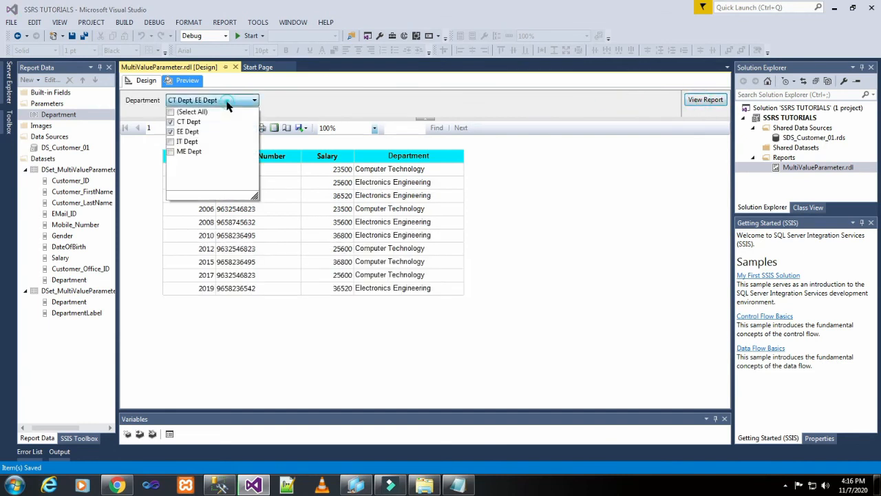
pyautogui.click(172, 141)
pyautogui.click(630, 99)
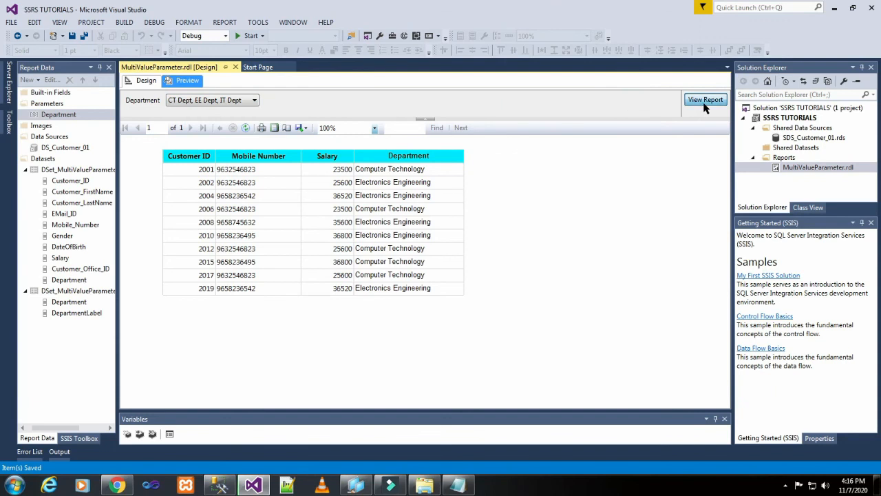
pyautogui.click(702, 99)
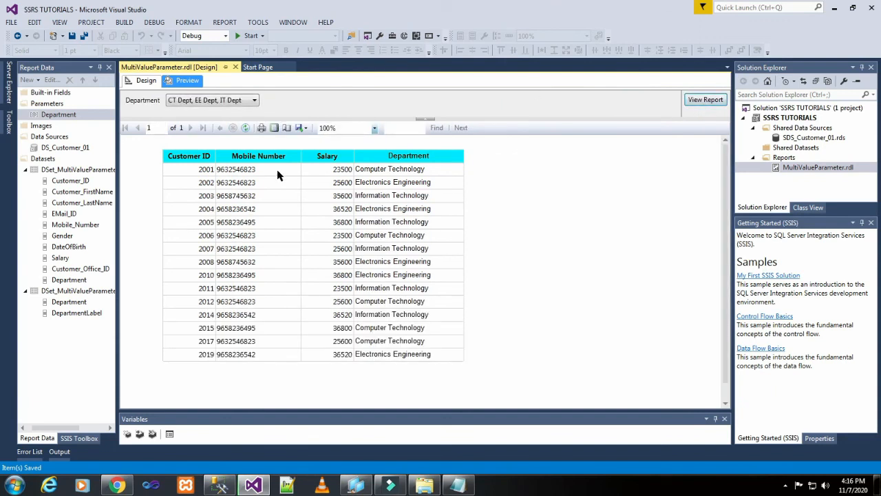
# - Add ME Dept to the Department selection, rerun the preview and look through the report rows
pyautogui.click(236, 100)
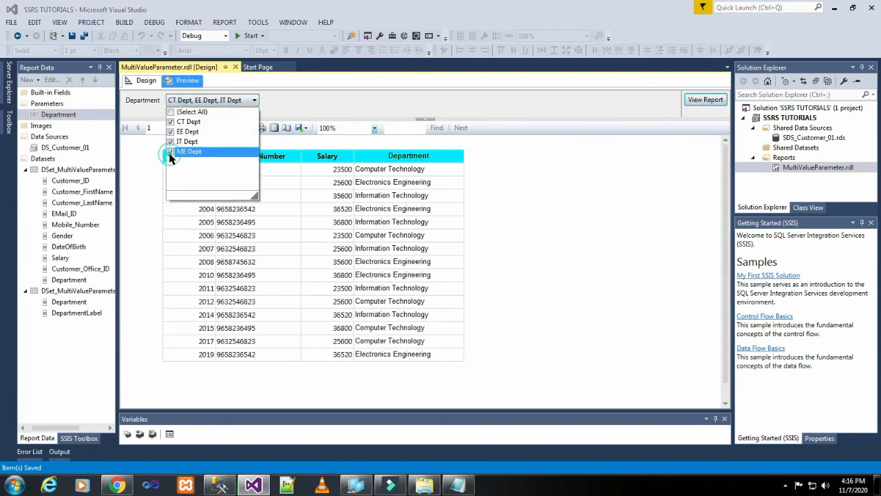
pyautogui.click(172, 152)
pyautogui.click(699, 101)
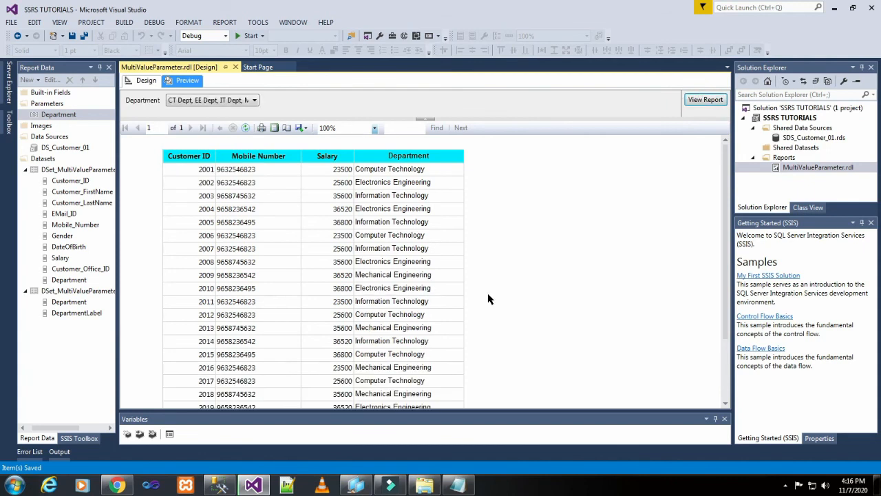
pyautogui.scroll(-2, 517, 268)
pyautogui.scroll(2, 517, 267)
# - Clear all selected departments at once in the preview's Department parameter
pyautogui.click(188, 100)
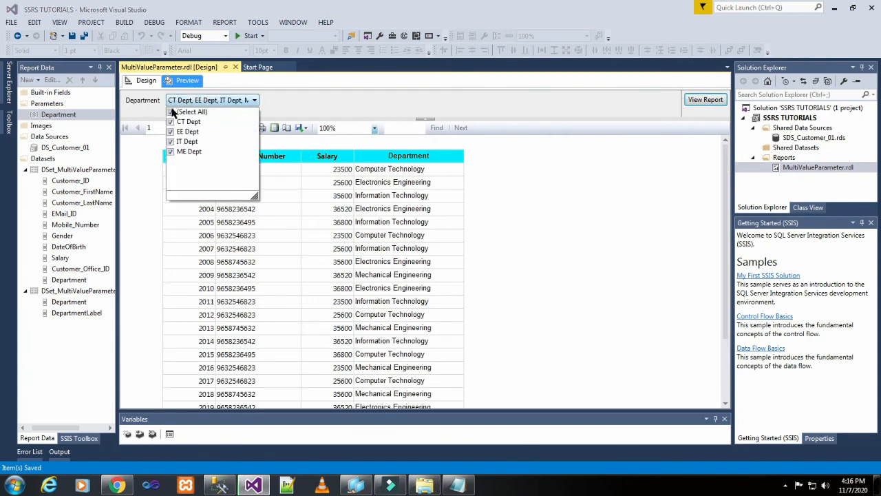
pyautogui.click(171, 112)
pyautogui.click(566, 262)
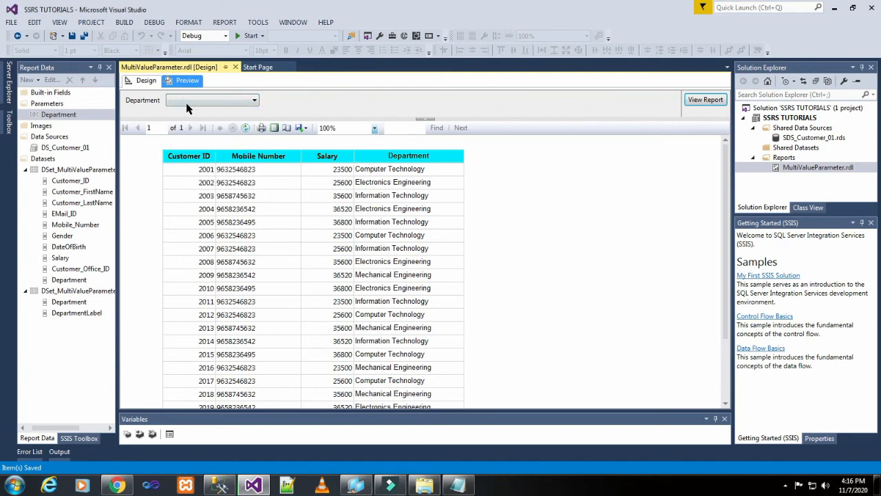
# - In the report design, have the Department parameter's default values come from a query on DSet_MultiValueParameterDepartmentLable with value field Department
pyautogui.click(143, 81)
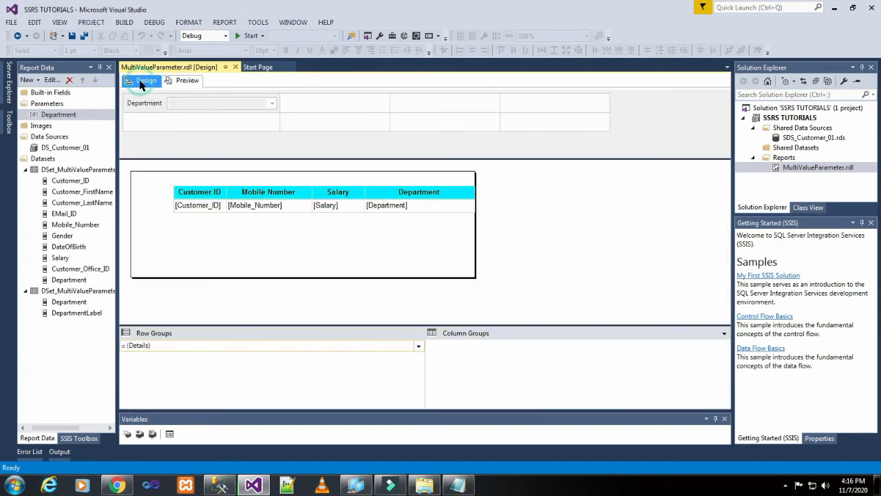
pyautogui.doubleClick(80, 116)
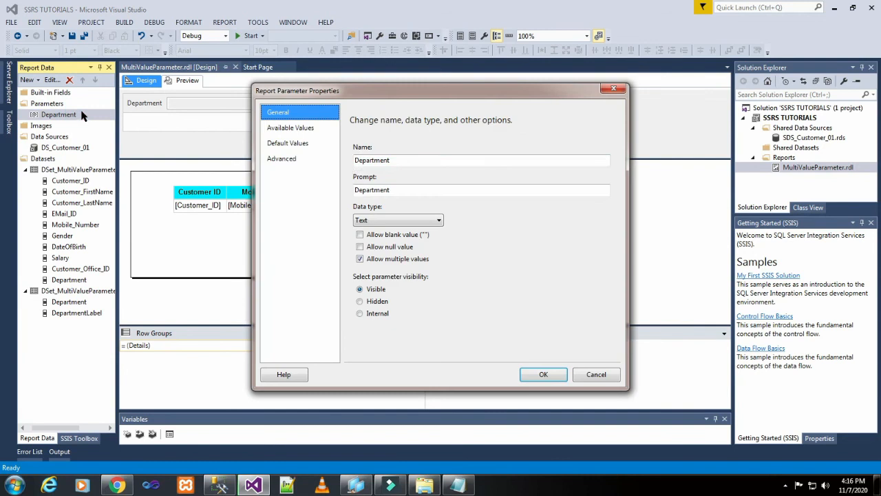
pyautogui.click(320, 134)
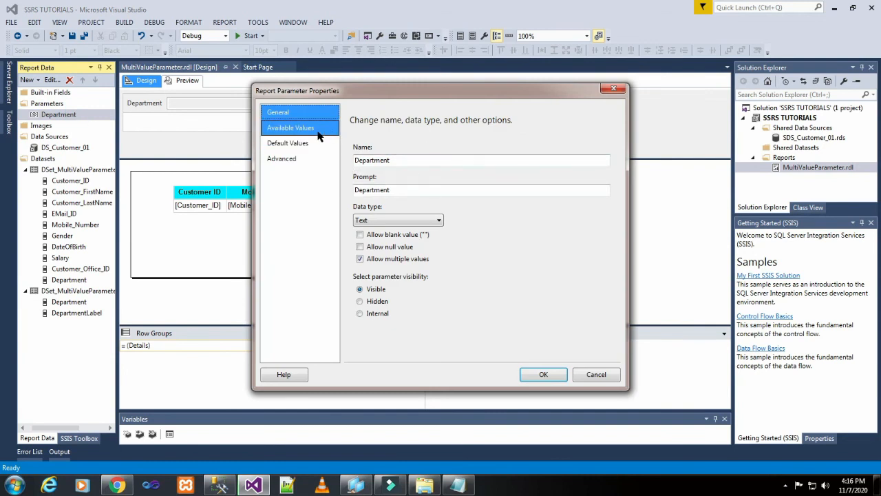
pyautogui.click(284, 146)
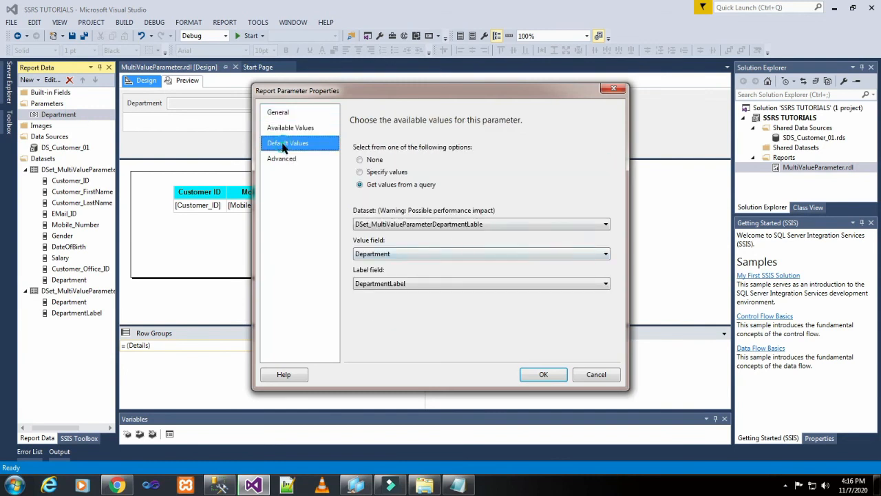
pyautogui.click(382, 190)
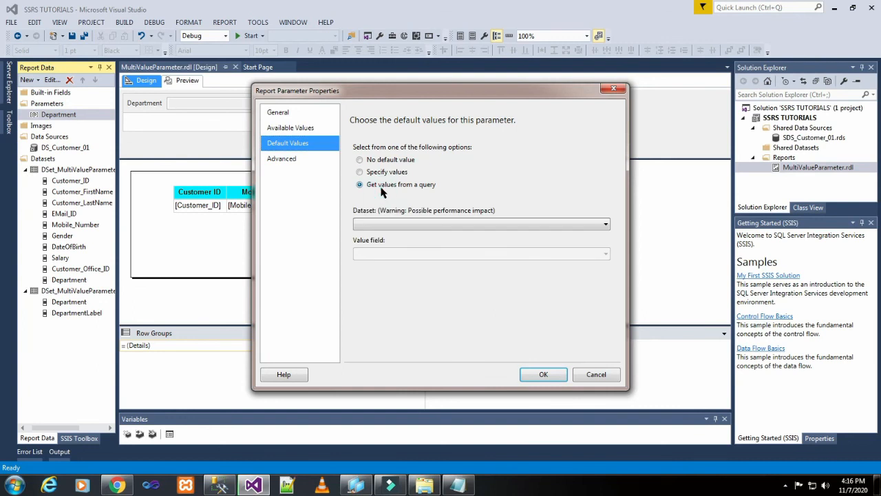
pyautogui.click(399, 223)
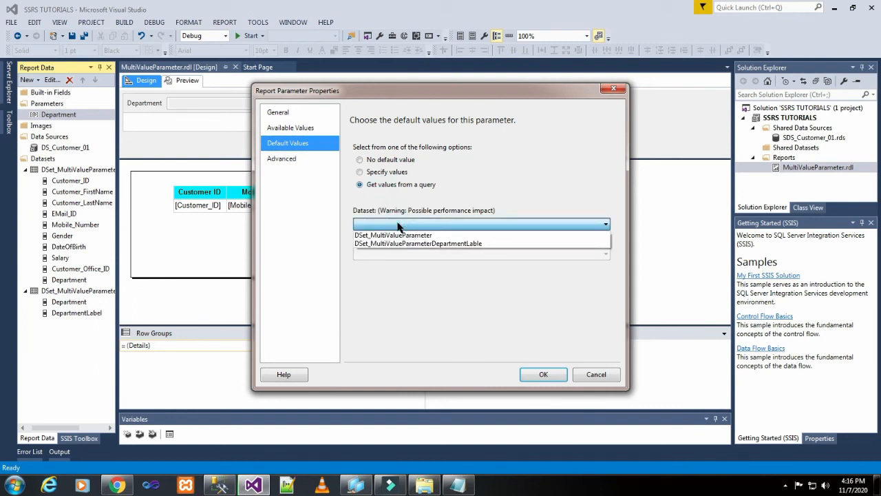
pyautogui.click(405, 244)
pyautogui.click(405, 254)
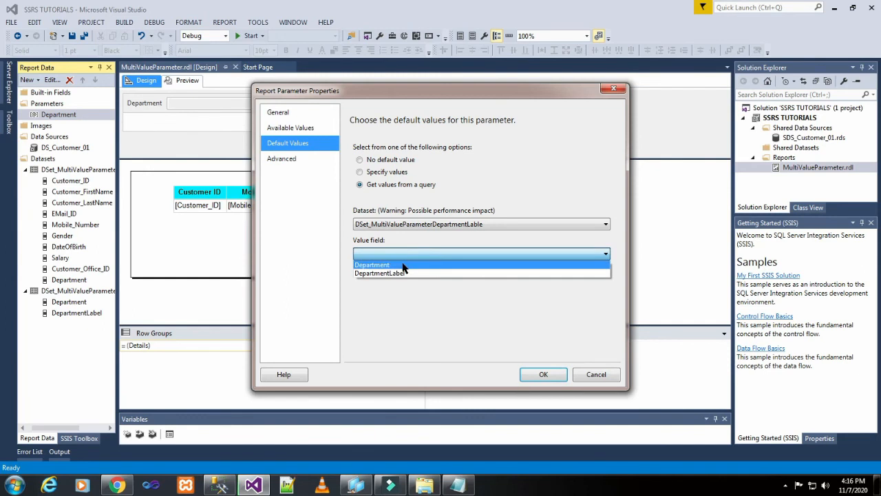
pyautogui.click(404, 265)
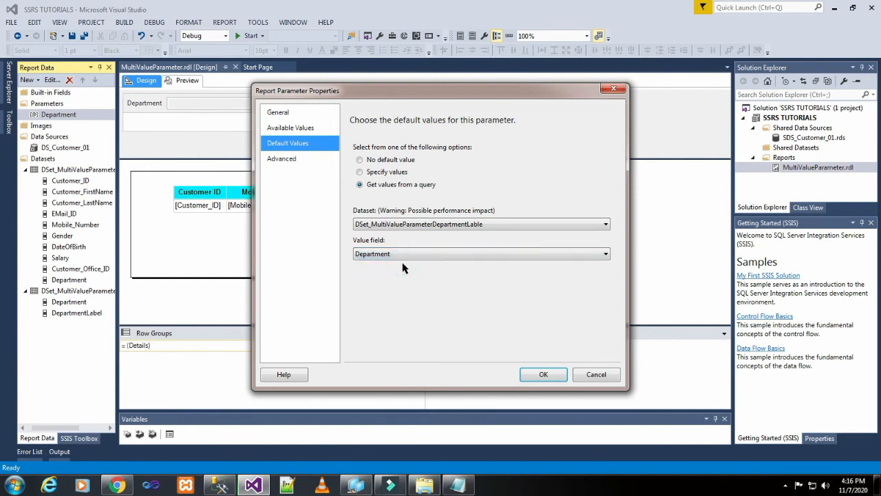
pyautogui.click(537, 376)
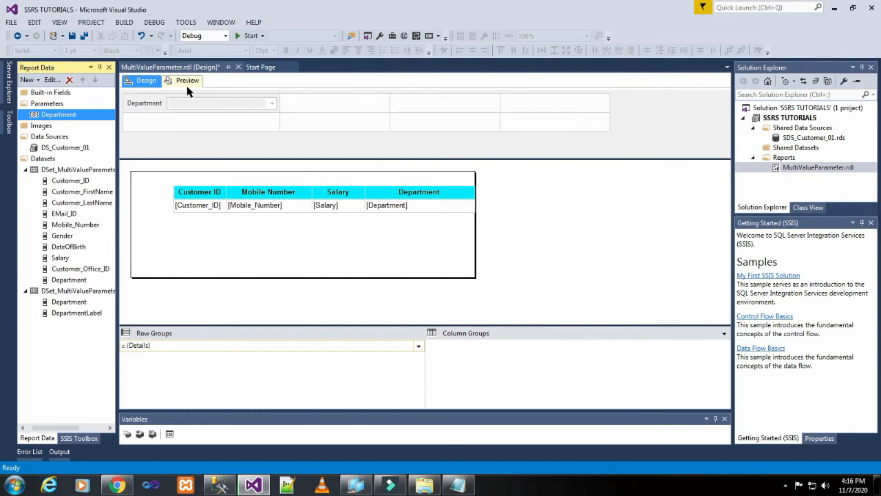
# - Save the report, preview it with the default departments and check which values are selected in the Department parameter
pyautogui.click(72, 36)
pyautogui.click(181, 81)
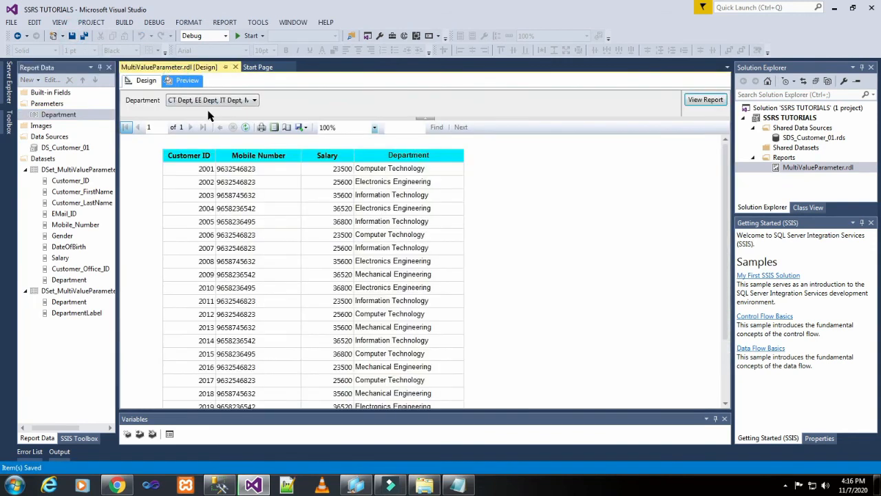
pyautogui.click(222, 100)
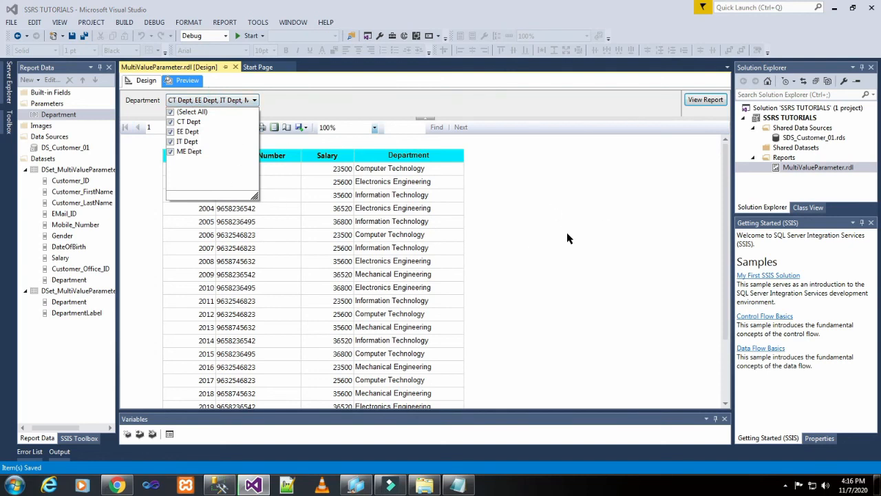
# - Return to the report design, set the Department parameter to have no default value and save the report
pyautogui.click(136, 82)
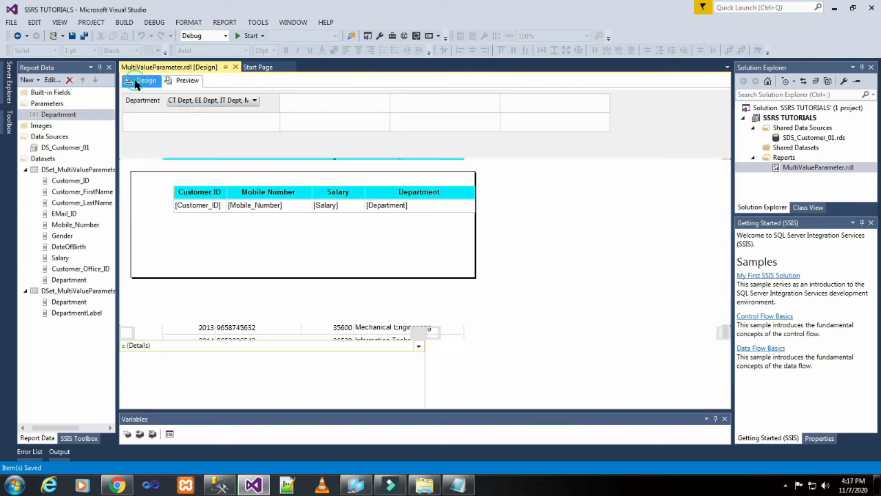
pyautogui.click(65, 118)
pyautogui.doubleClick(64, 121)
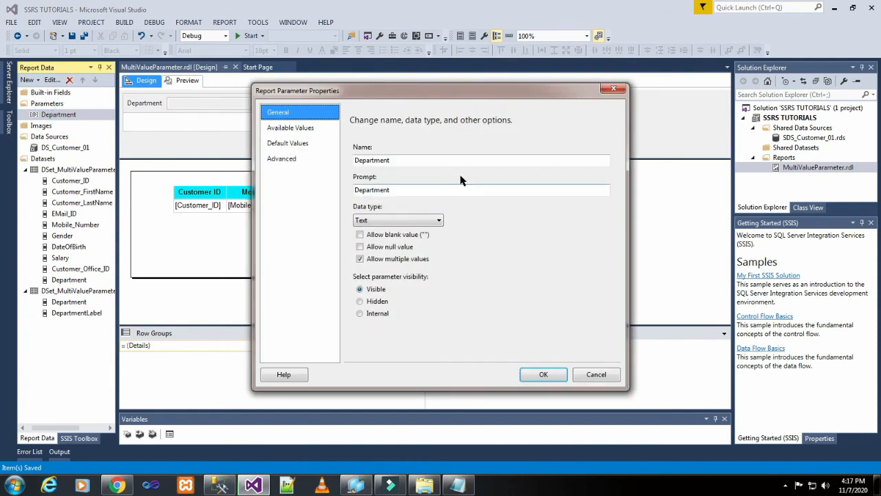
pyautogui.click(309, 146)
pyautogui.click(390, 161)
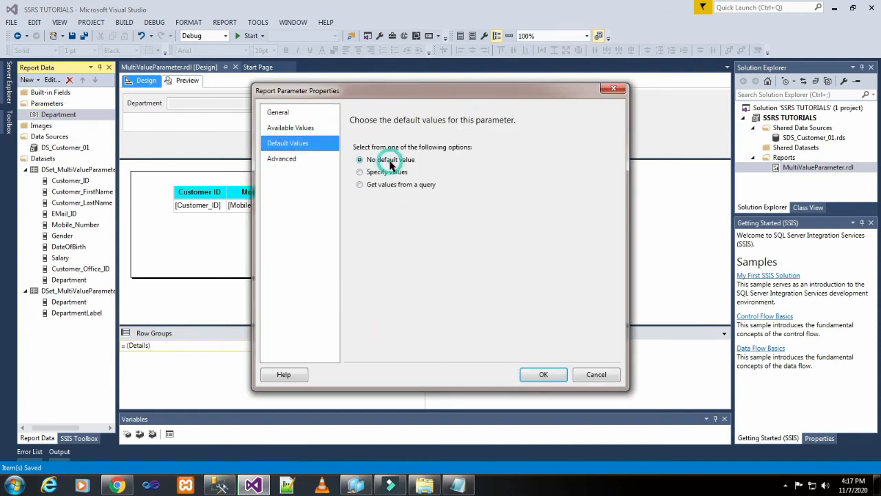
pyautogui.click(553, 378)
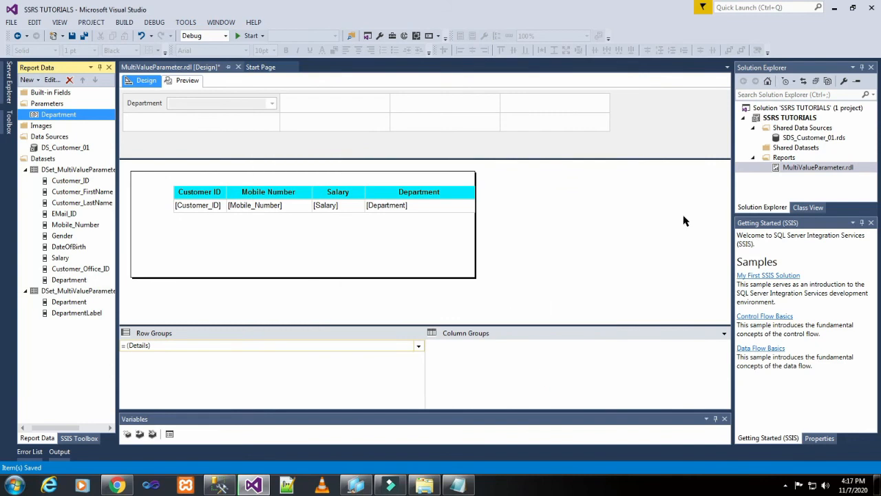
pyautogui.click(71, 36)
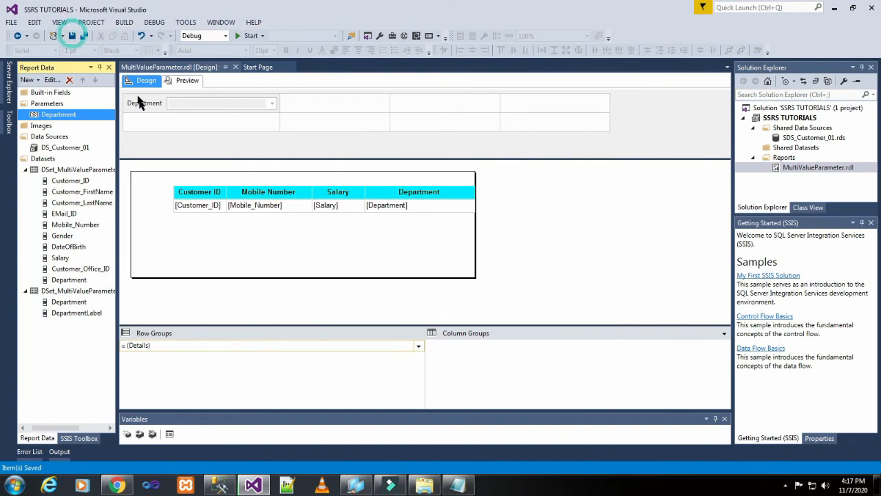
# - Start the MultiValueParameter report from the project and view it in the browser for CT Dept only
pyautogui.click(243, 36)
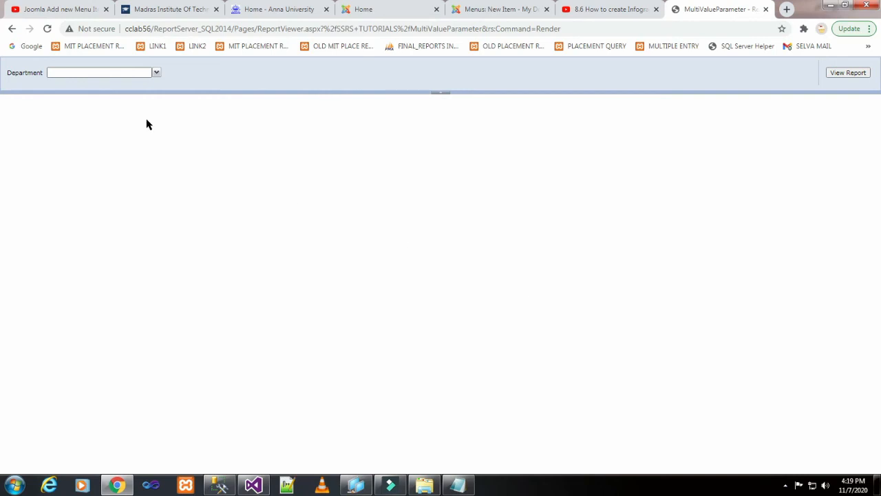
pyautogui.click(157, 73)
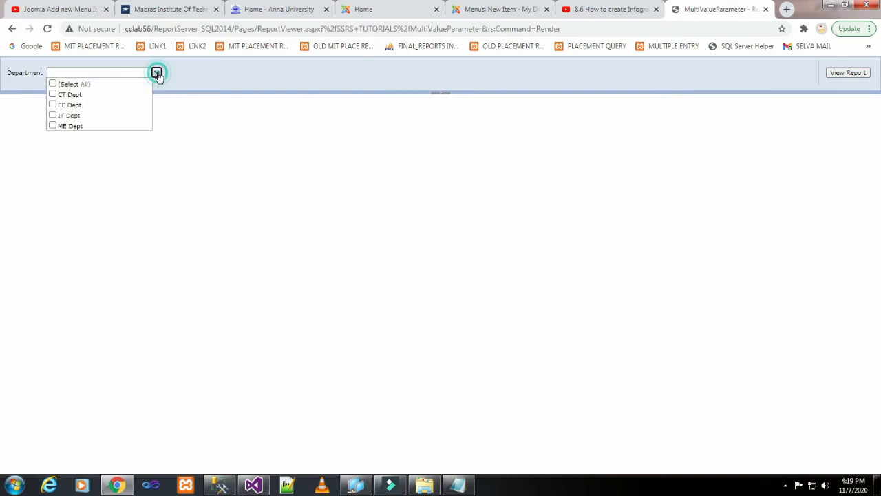
pyautogui.click(52, 94)
pyautogui.click(849, 73)
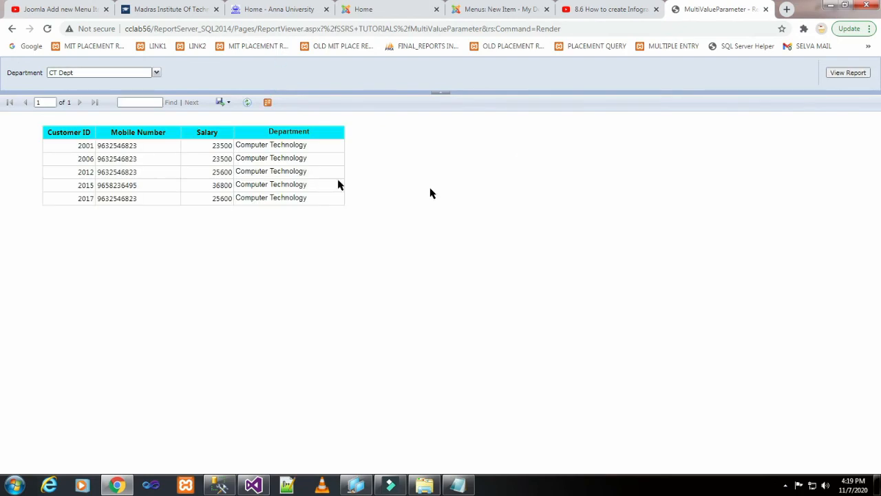
# - Add EE Dept, IT Dept and ME Dept to the Department selection one at a time, rerunning the report after each addition
pyautogui.click(156, 73)
pyautogui.click(52, 104)
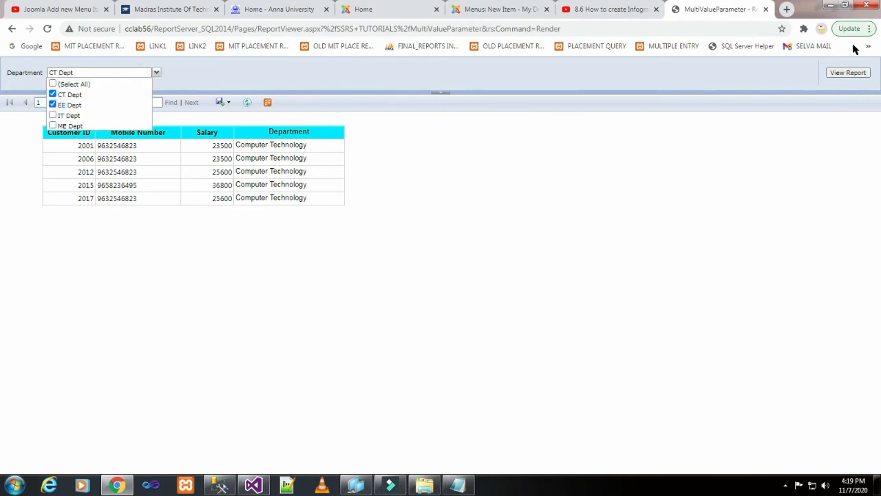
pyautogui.click(847, 73)
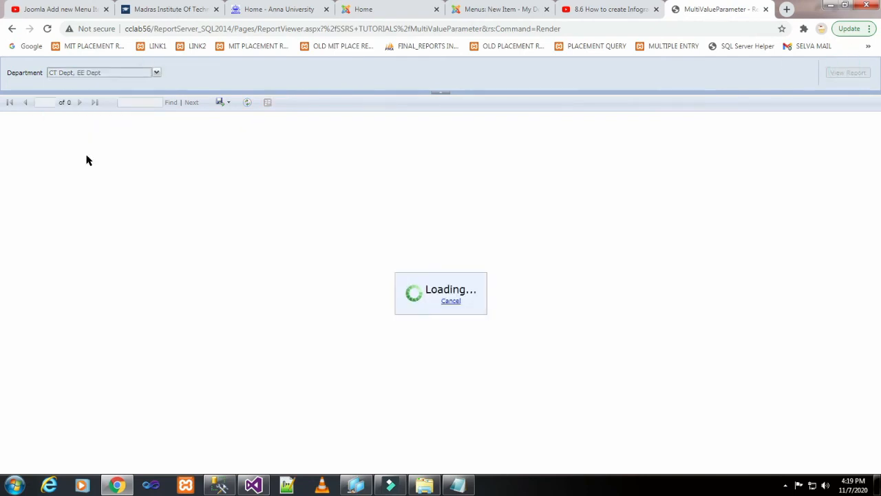
pyautogui.click(155, 73)
pyautogui.click(53, 115)
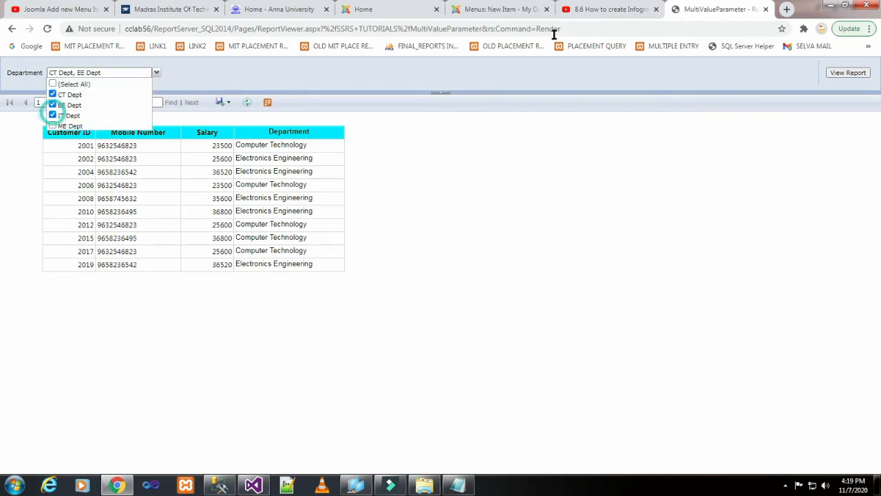
pyautogui.click(846, 72)
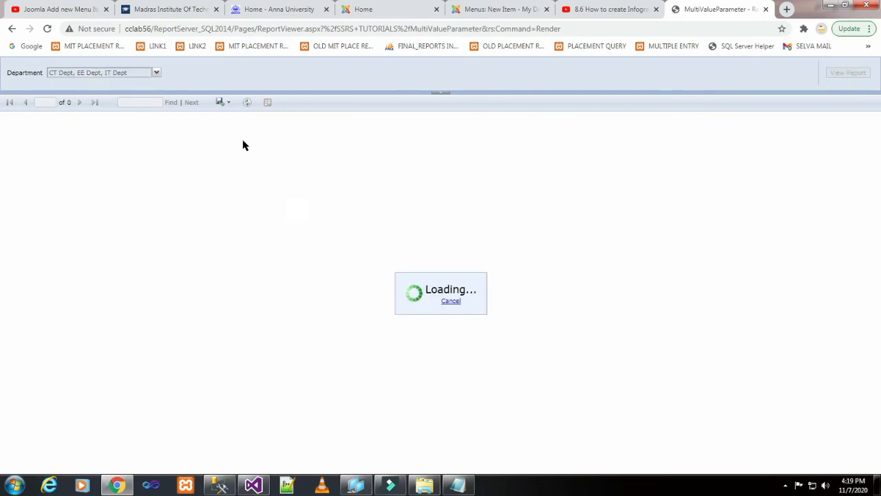
pyautogui.click(156, 74)
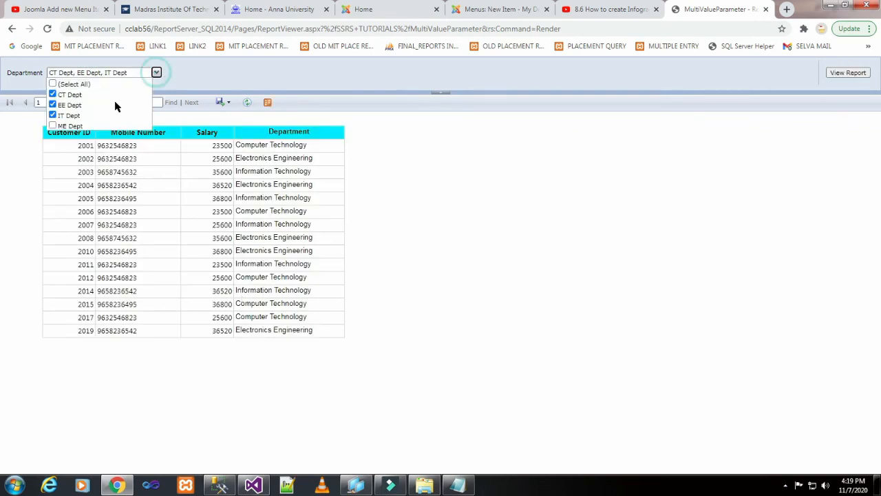
pyautogui.click(52, 125)
pyautogui.click(847, 73)
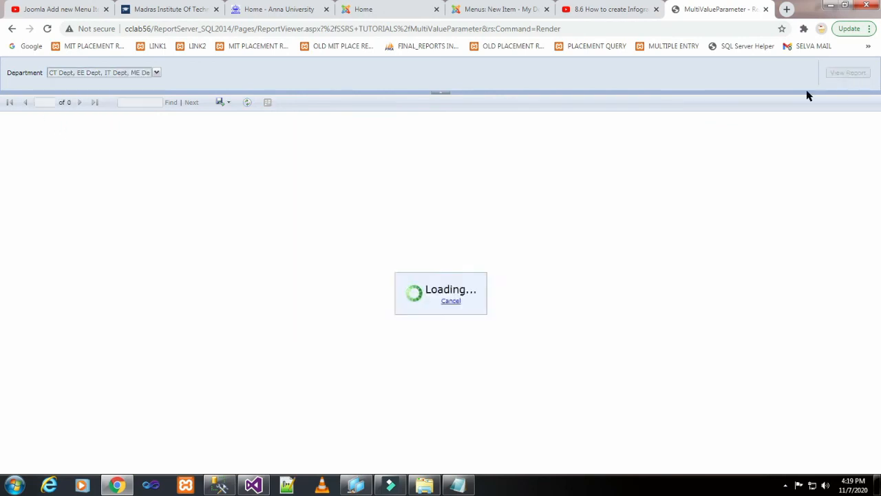
# - Clear and reselect all departments at once in the Department parameter
pyautogui.click(157, 73)
pyautogui.click(53, 84)
pyautogui.click(53, 84)
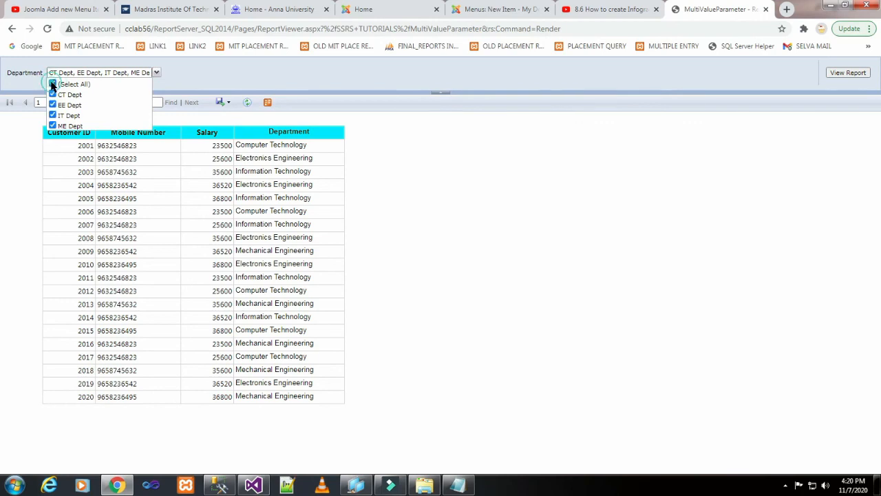
pyautogui.click(771, 167)
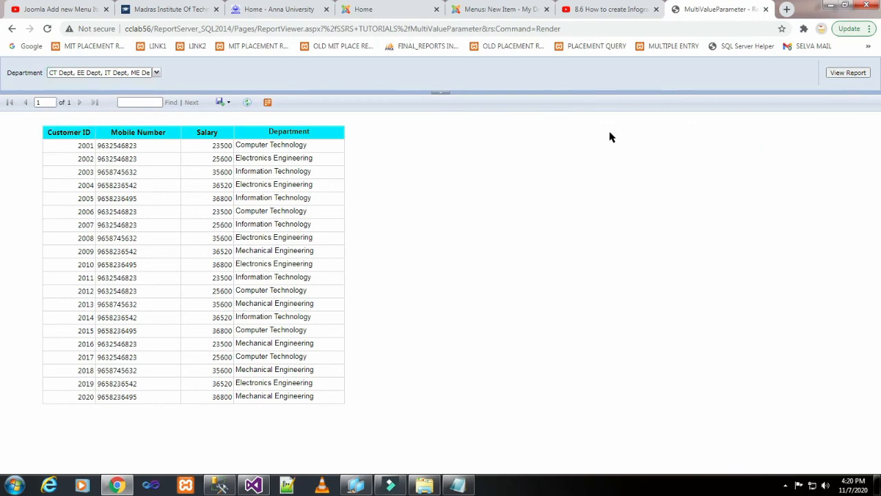
# - Clear every department and try to run the report with the Department parameter blank
pyautogui.click(157, 73)
pyautogui.click(52, 84)
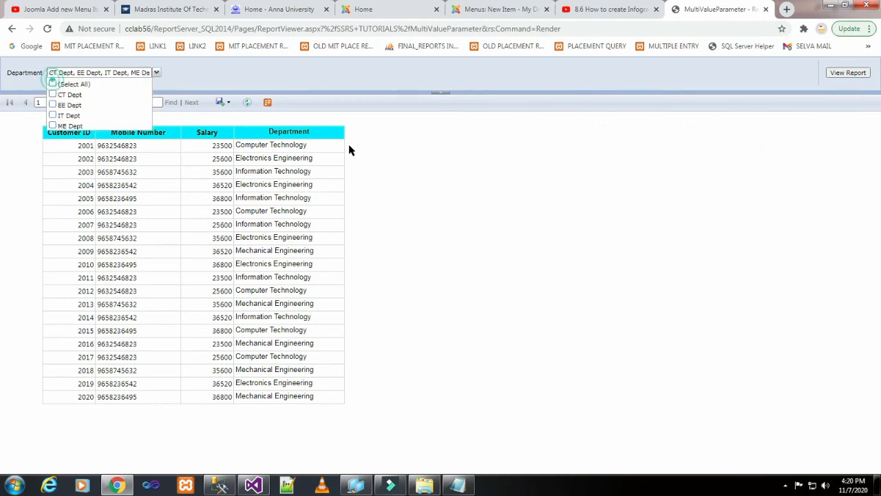
pyautogui.click(553, 195)
pyautogui.click(853, 73)
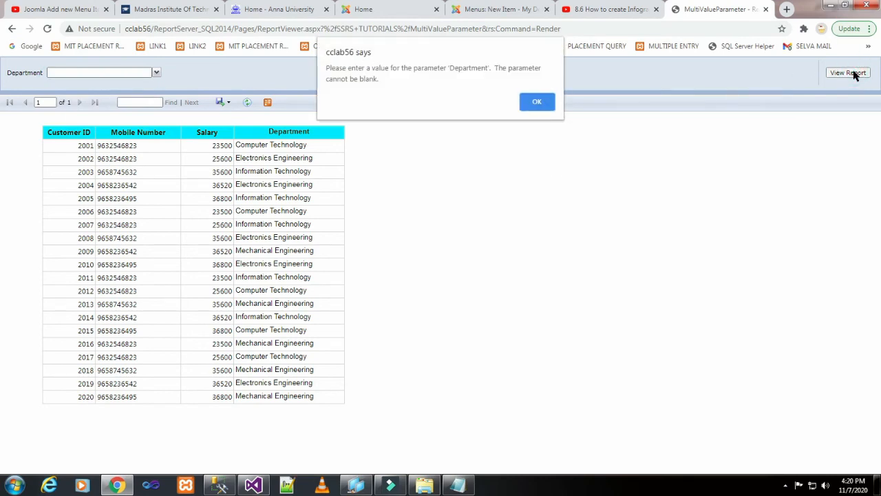
pyautogui.click(536, 103)
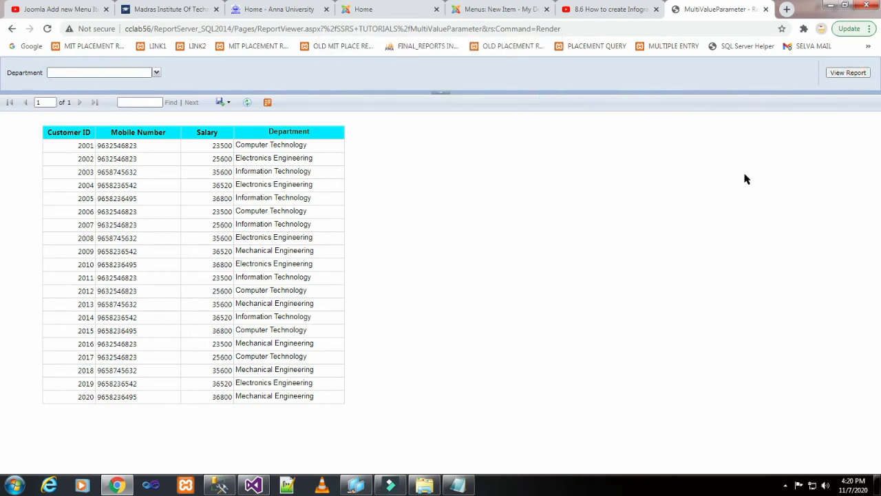
# - Select all departments at once and run the report for them
pyautogui.click(156, 73)
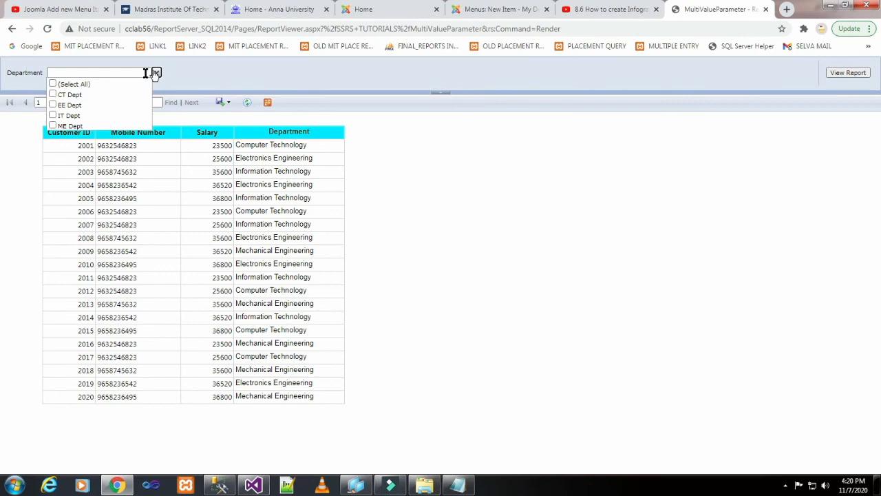
pyautogui.click(76, 84)
pyautogui.click(848, 73)
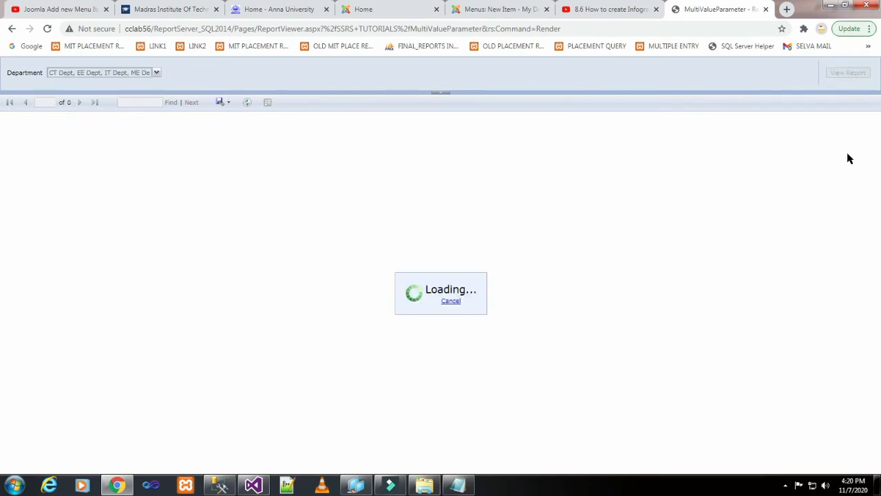